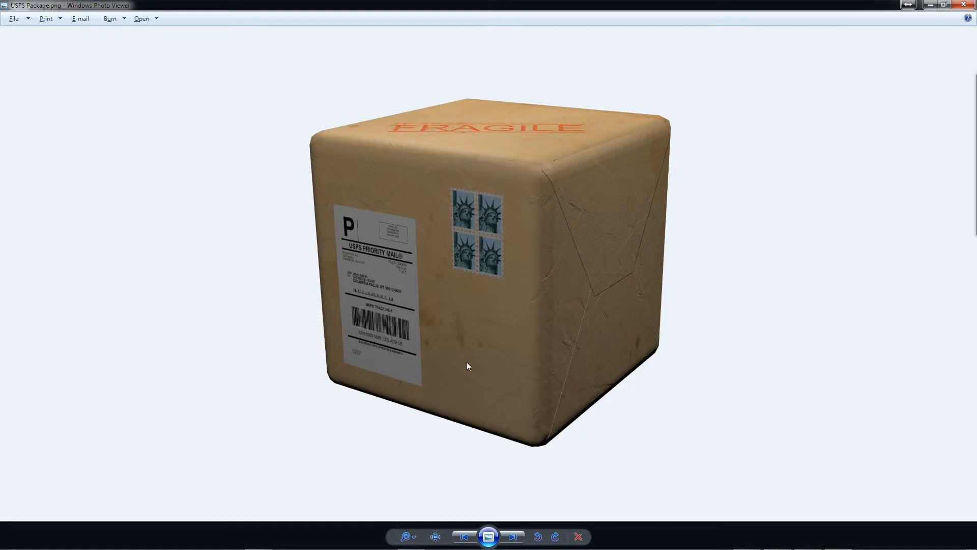
Step: Minimise the package image viewer, launch Blender and dismiss its splash screen
{"action": "left_click", "coordinate": [930, 5]}
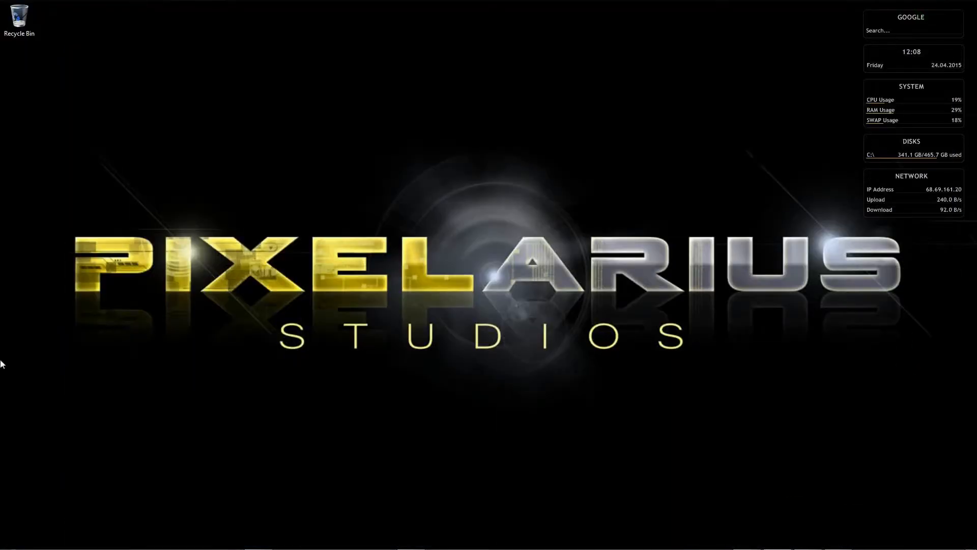
{"action": "mouse_move", "coordinate": [3, 277]}
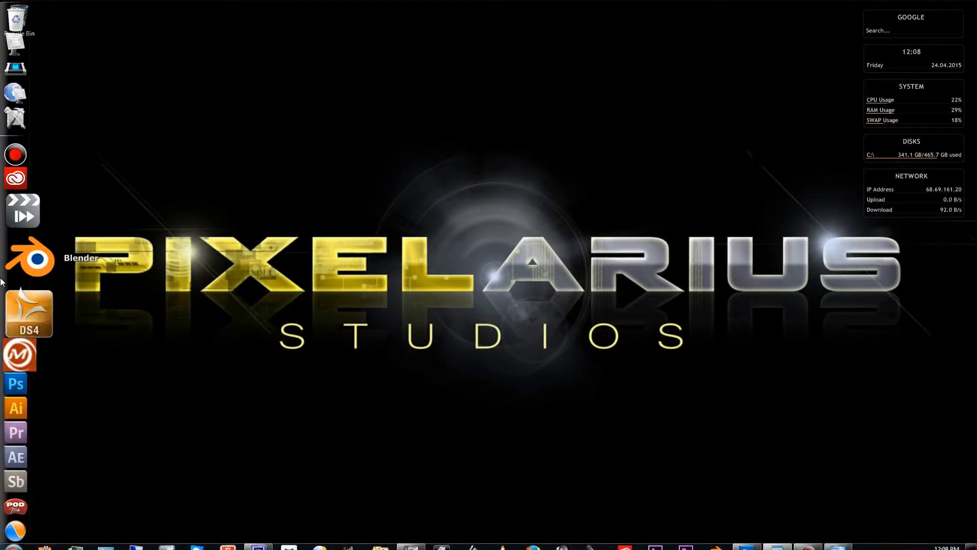
{"action": "left_click", "coordinate": [40, 271]}
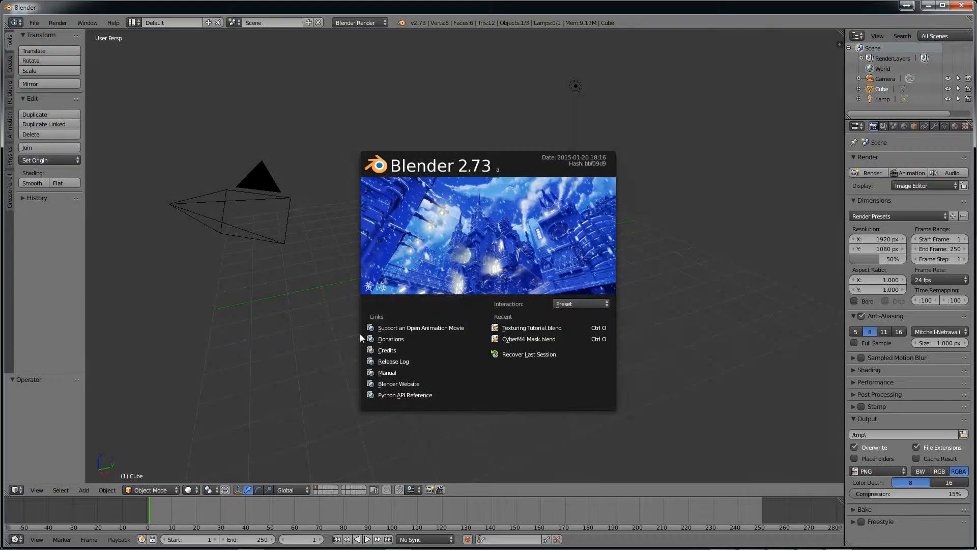
{"action": "left_click", "coordinate": [306, 303]}
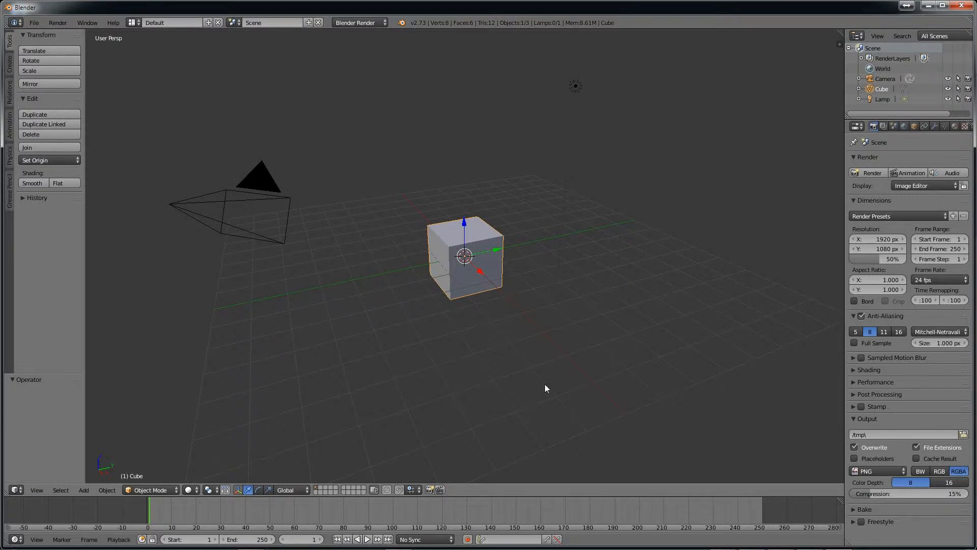
Step: Switch to Chrome to examine the shape and edges of the wrapped packages in the reference photo, and return to Blender
{"action": "key", "text": "alt+Tab"}
{"action": "key", "text": "Tab"}
{"action": "key", "text": "Tab"}
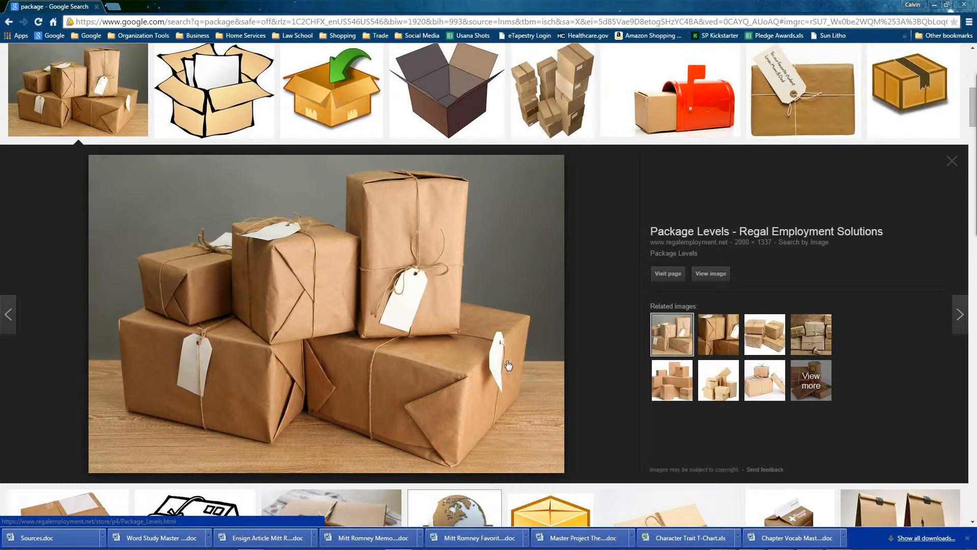
{"action": "key", "text": "alt+Tab"}
{"action": "key", "text": "alt+Tab"}
{"action": "key", "text": "alt+Tab"}
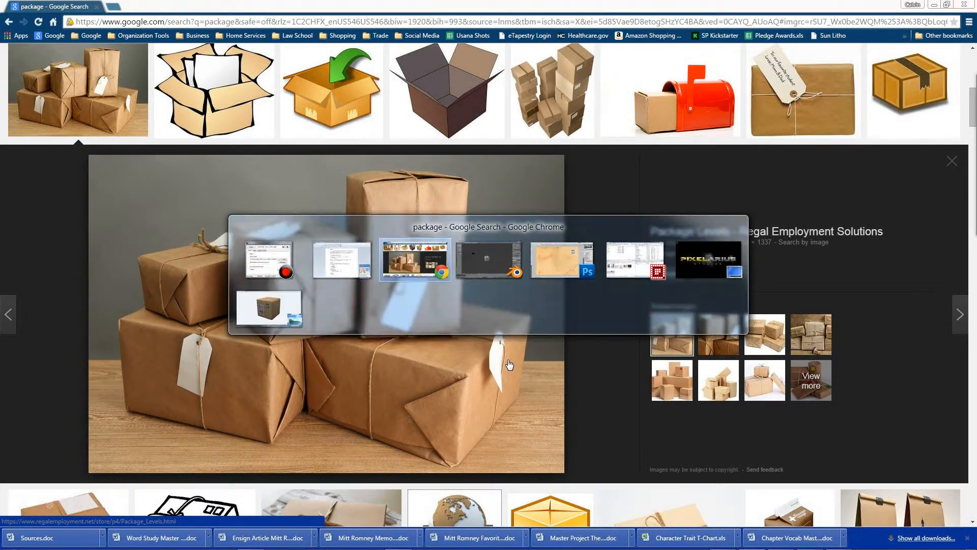
{"action": "key", "text": "alt+Tab"}
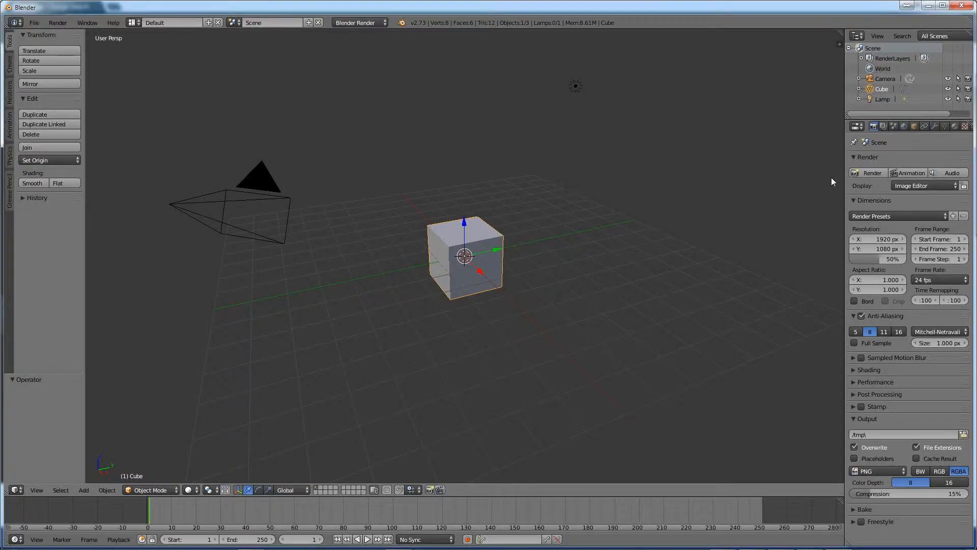
Step: Add a Bevel modifier to the default cube and set its segments to 3
{"action": "left_click", "coordinate": [935, 127]}
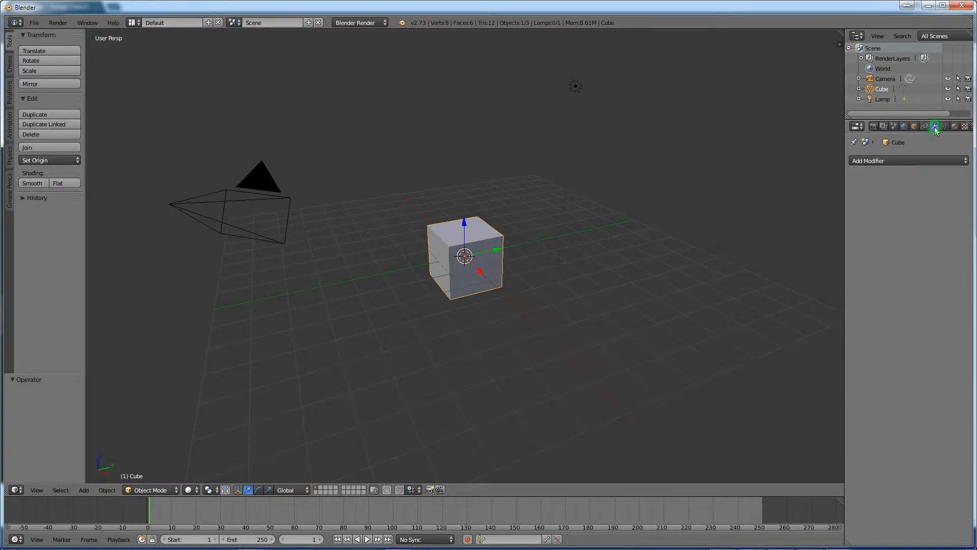
{"action": "left_click", "coordinate": [899, 163]}
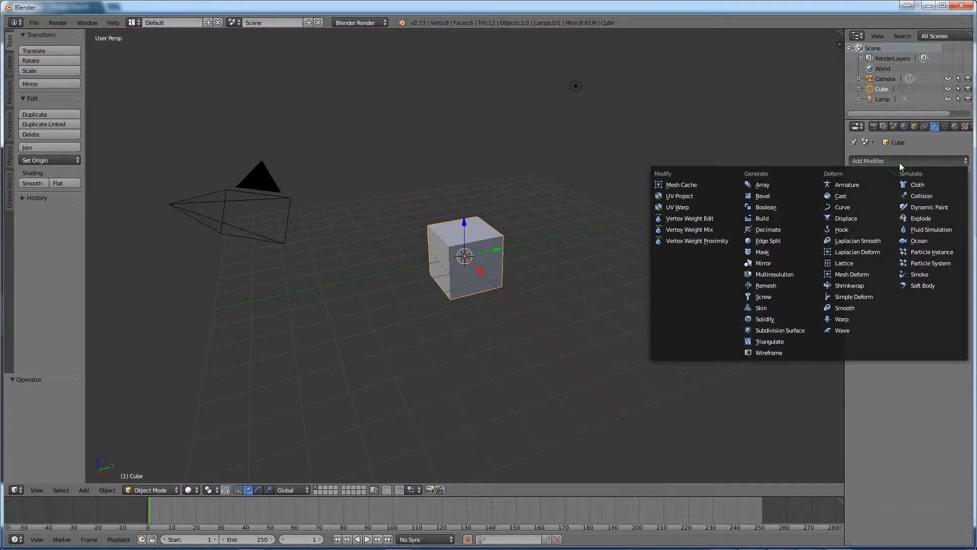
{"action": "left_click", "coordinate": [761, 197]}
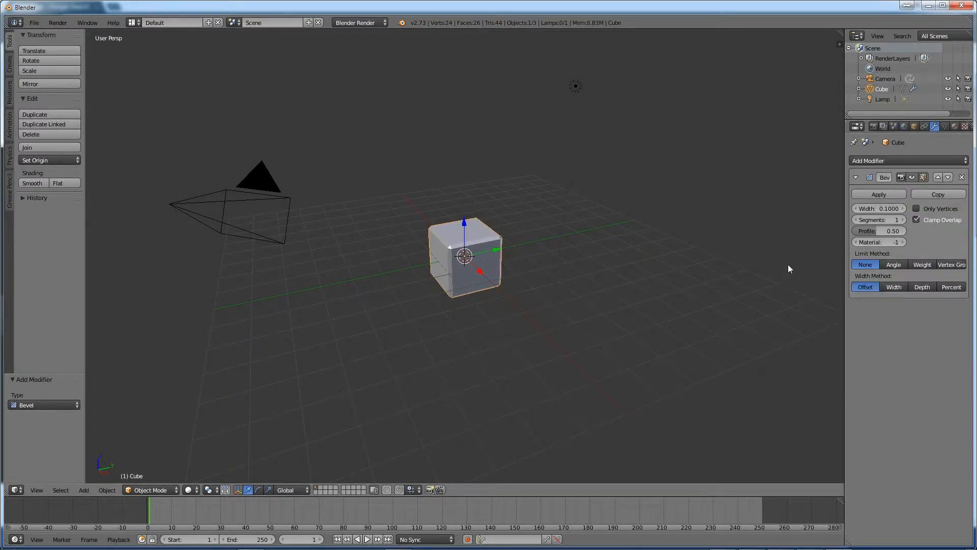
{"action": "scroll", "coordinate": [450, 245], "scroll_direction": "up", "scroll_amount": 3}
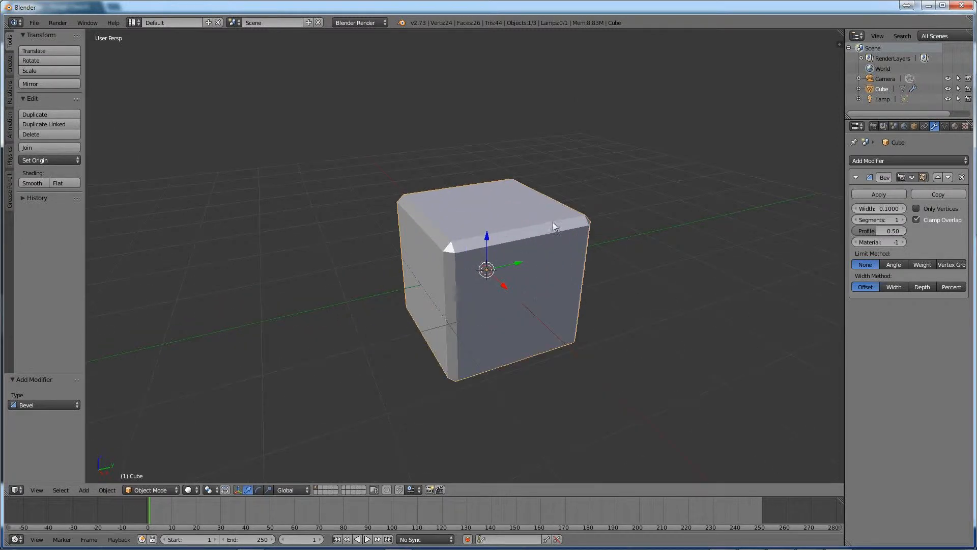
{"action": "scroll", "coordinate": [454, 236], "scroll_direction": "down", "scroll_amount": 2}
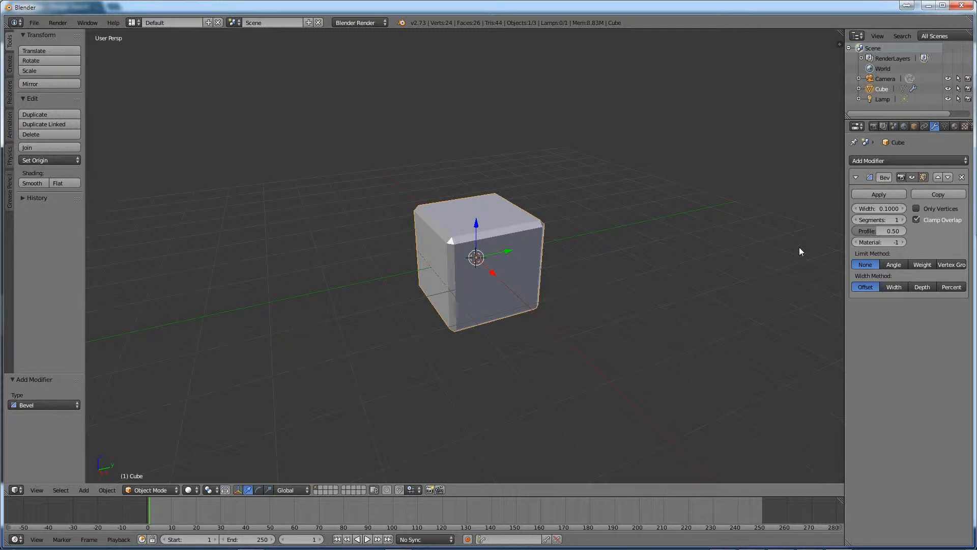
{"action": "left_click", "coordinate": [905, 221]}
{"action": "left_click", "coordinate": [905, 221]}
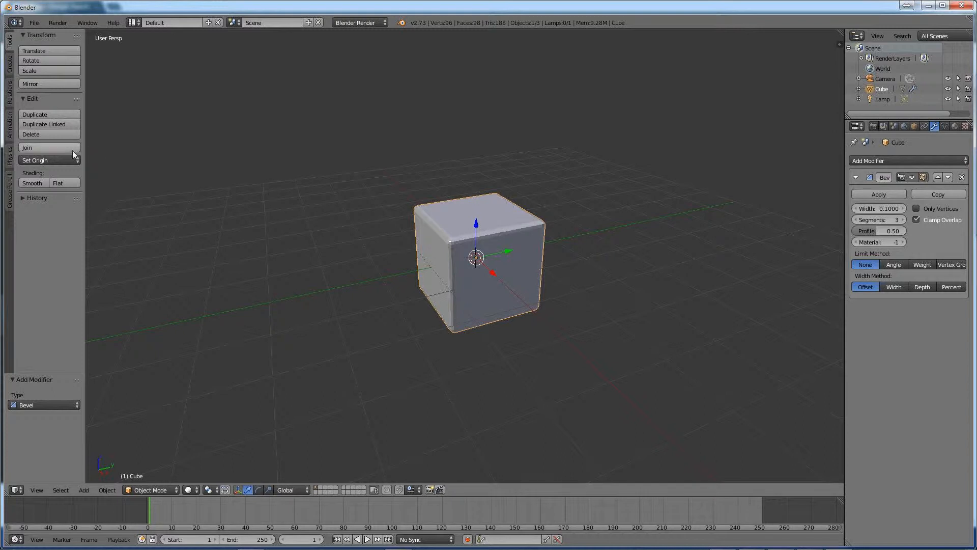
Step: Apply smooth shading to the cube and reduce the bevel segments to 2
{"action": "left_click", "coordinate": [36, 184]}
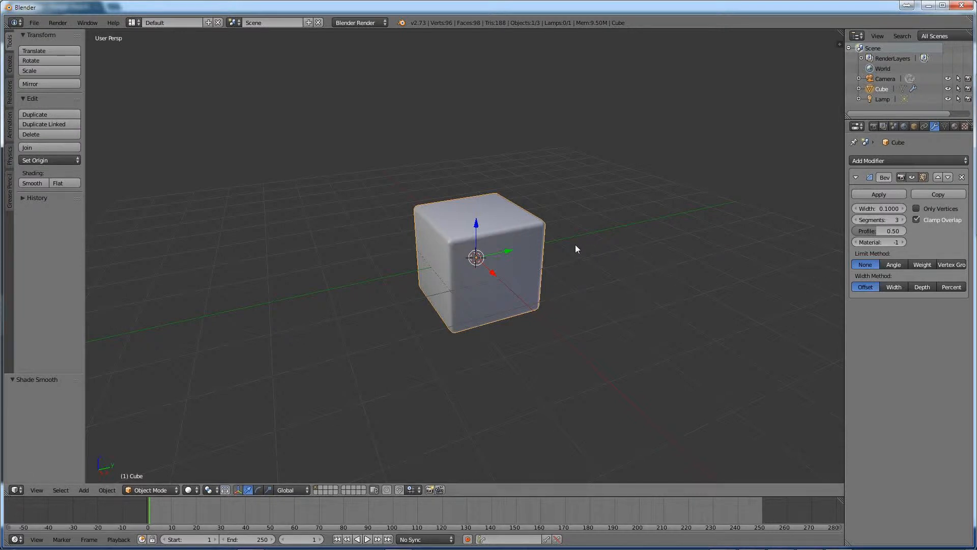
{"action": "left_click", "coordinate": [857, 220]}
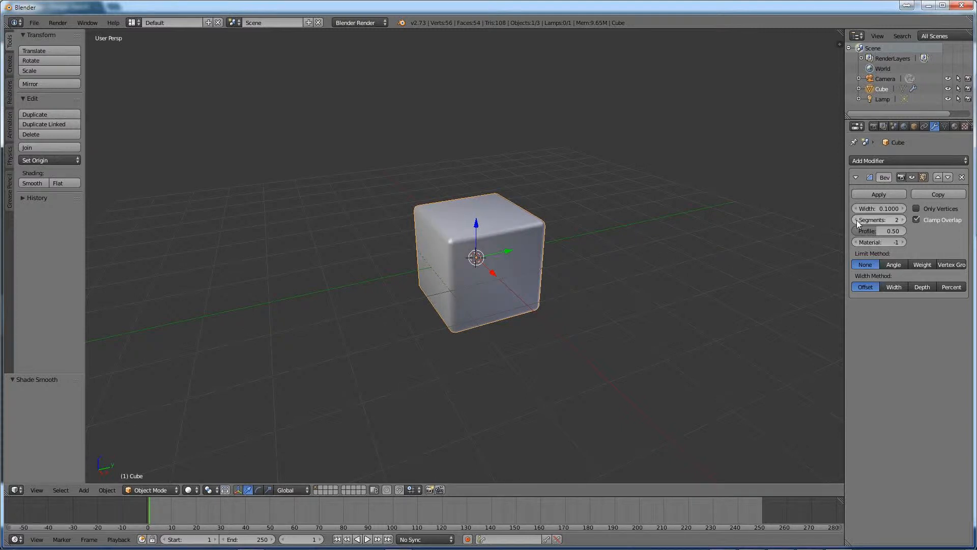
{"action": "middle_click_drag", "start_coordinate": [777, 243], "coordinate": [607, 265]}
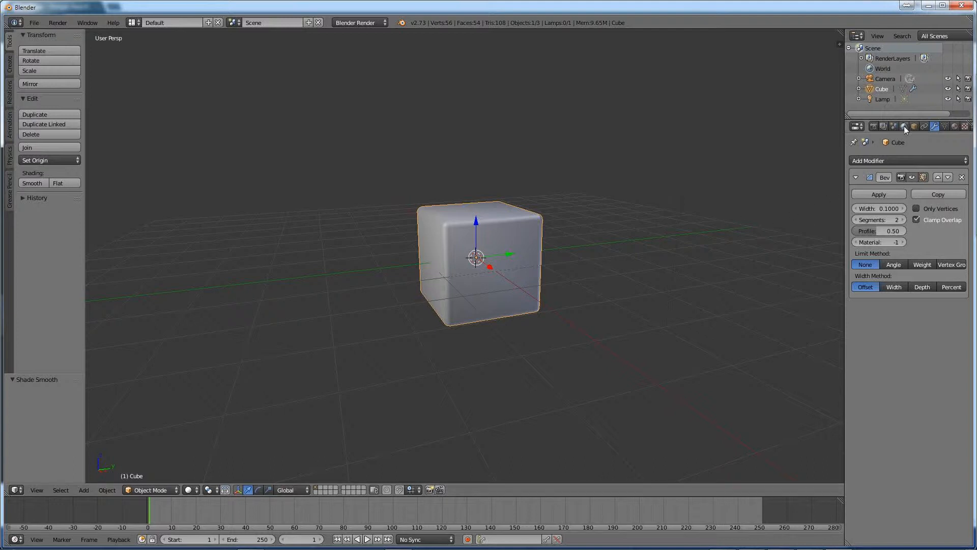
Step: Widen the properties area and rename the cube's material as Wrapping Paper
{"action": "left_click", "coordinate": [955, 127]}
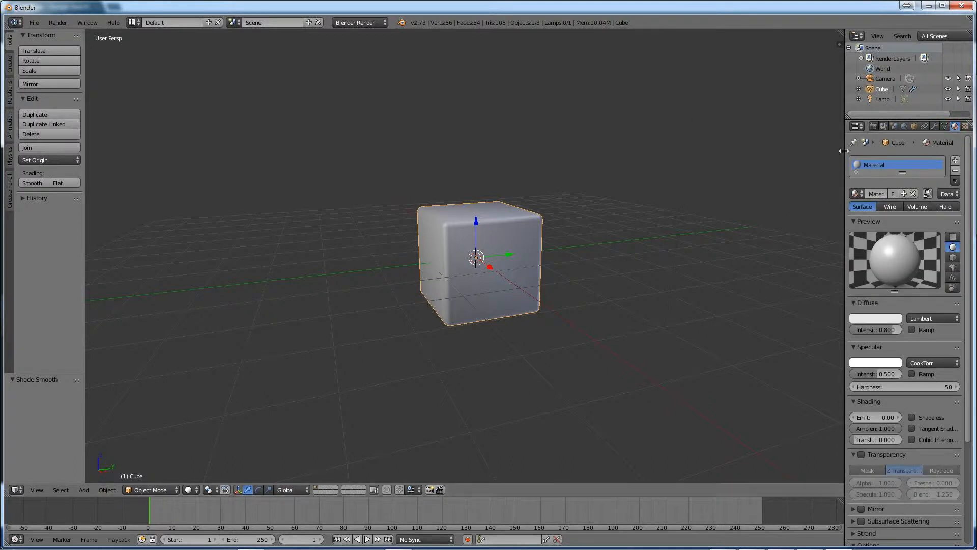
{"action": "left_click_drag", "start_coordinate": [845, 152], "coordinate": [815, 150]}
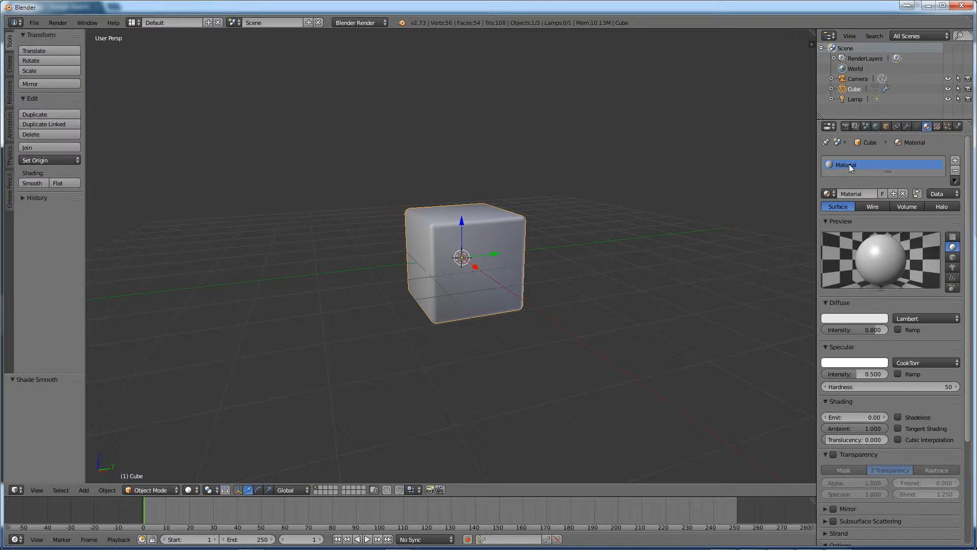
{"action": "double_click", "coordinate": [849, 194]}
{"action": "type", "text": "Wrapping P"}
{"action": "type", "text": "anel"}
{"action": "key", "text": "Return"}
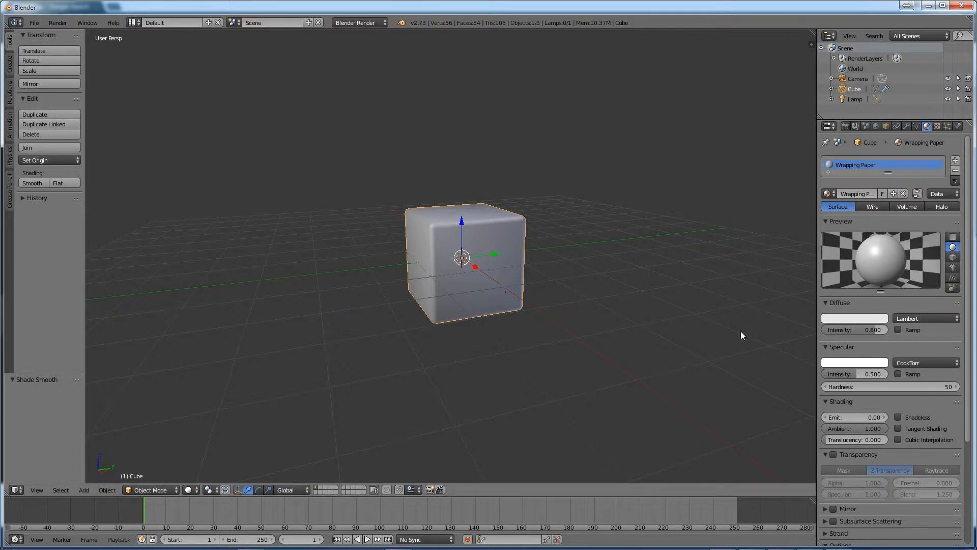
Step: Set the Wrapping Paper material's specular hardness to 6 and its specular intensity to 0.110
{"action": "middle_click_drag", "start_coordinate": [555, 312], "coordinate": [600, 328]}
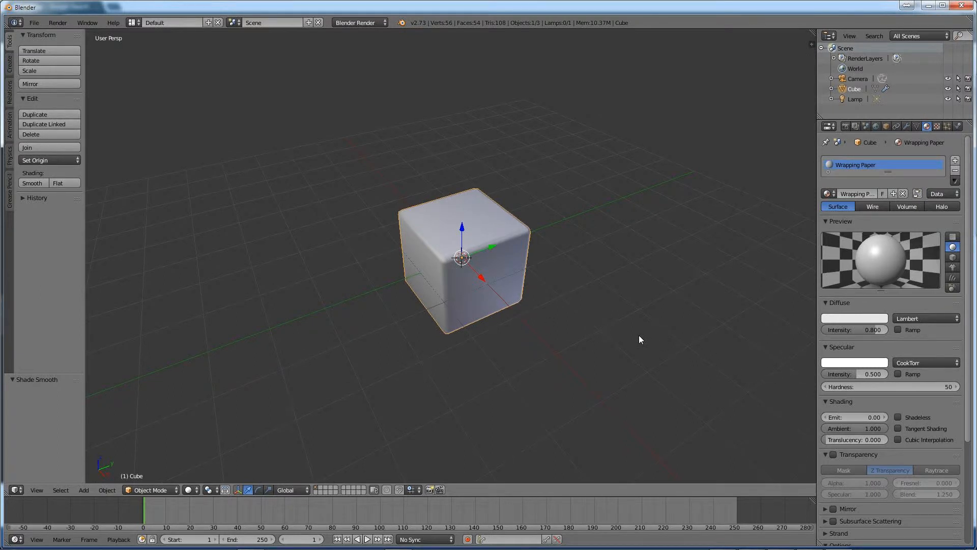
{"action": "middle_click_drag", "start_coordinate": [580, 343], "coordinate": [574, 321]}
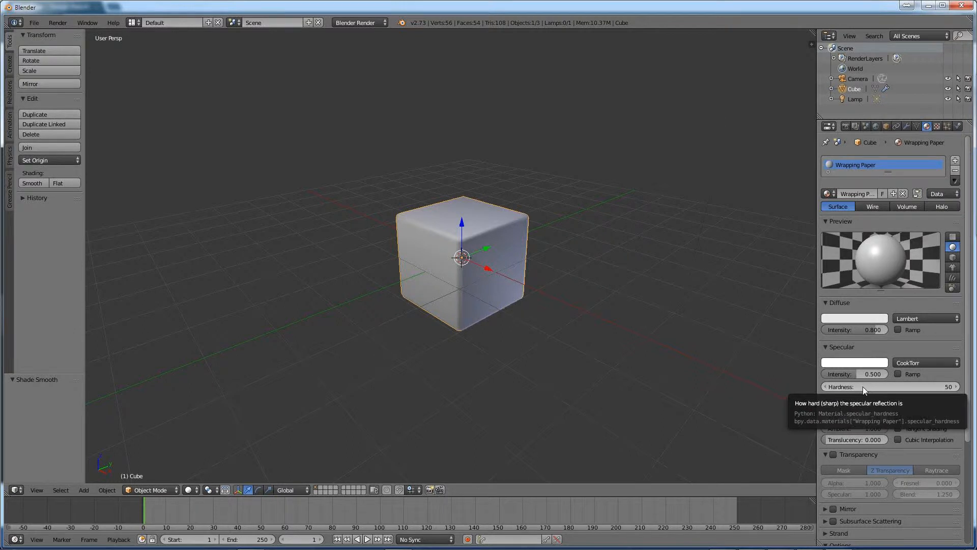
{"action": "middle_click_drag", "start_coordinate": [581, 313], "coordinate": [547, 316]}
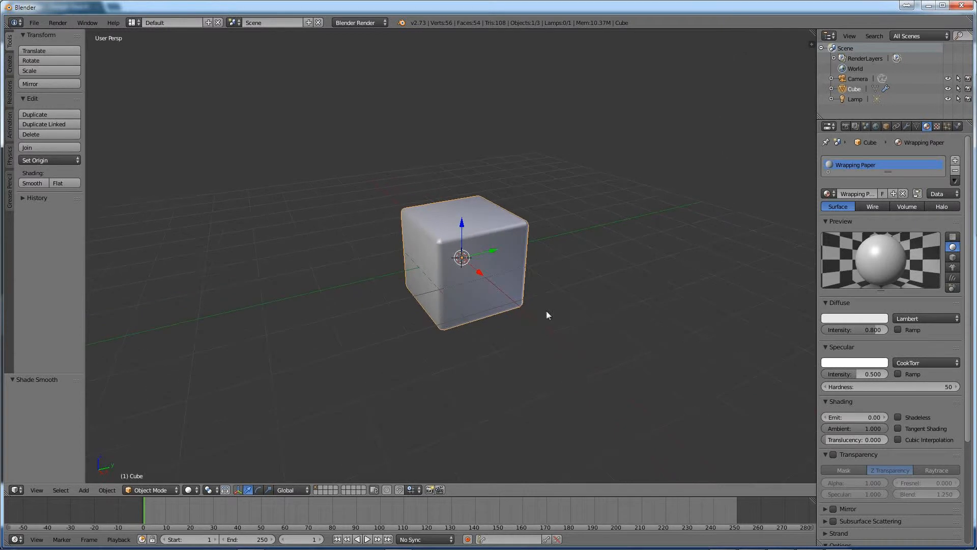
{"action": "left_click", "coordinate": [848, 386]}
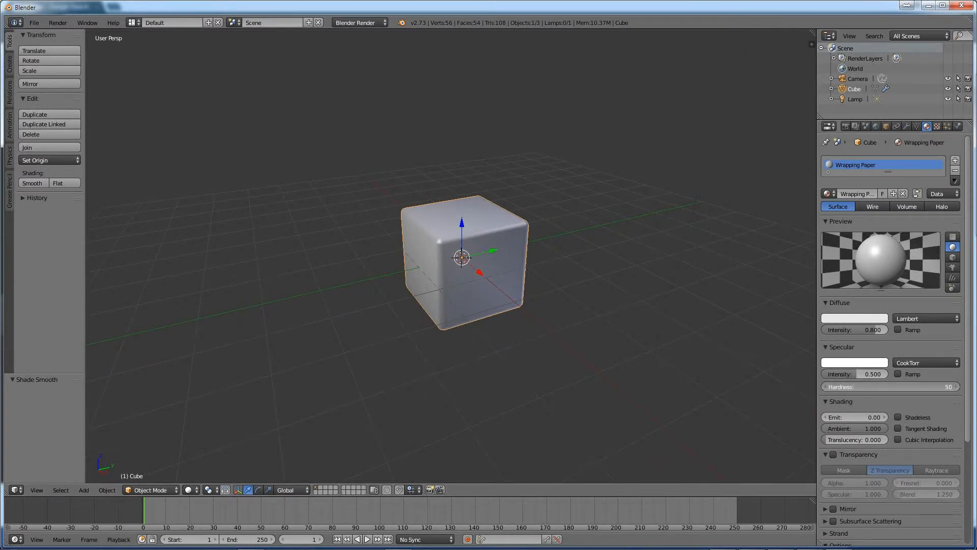
{"action": "left_click_drag", "start_coordinate": [848, 387], "coordinate": [826, 386]}
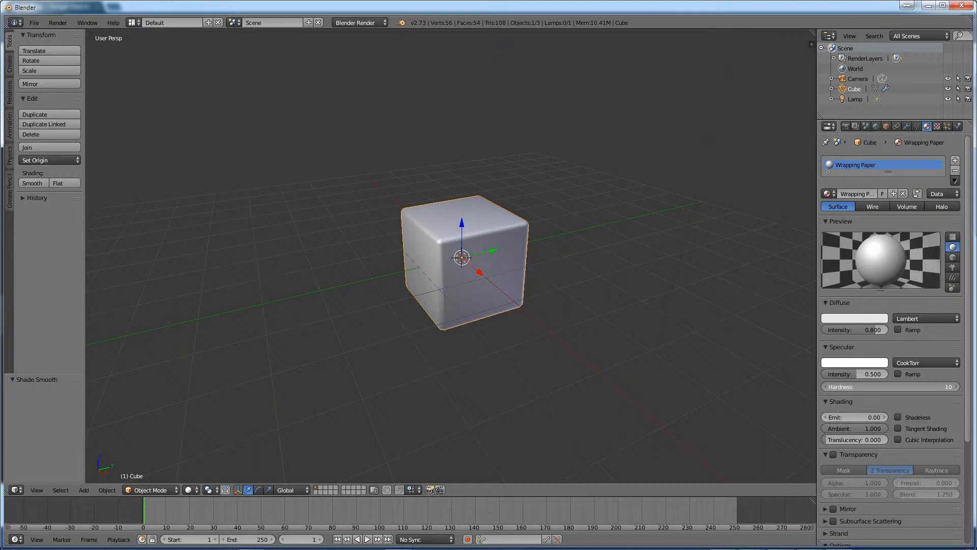
{"action": "left_click_drag", "start_coordinate": [891, 387], "coordinate": [887, 387]}
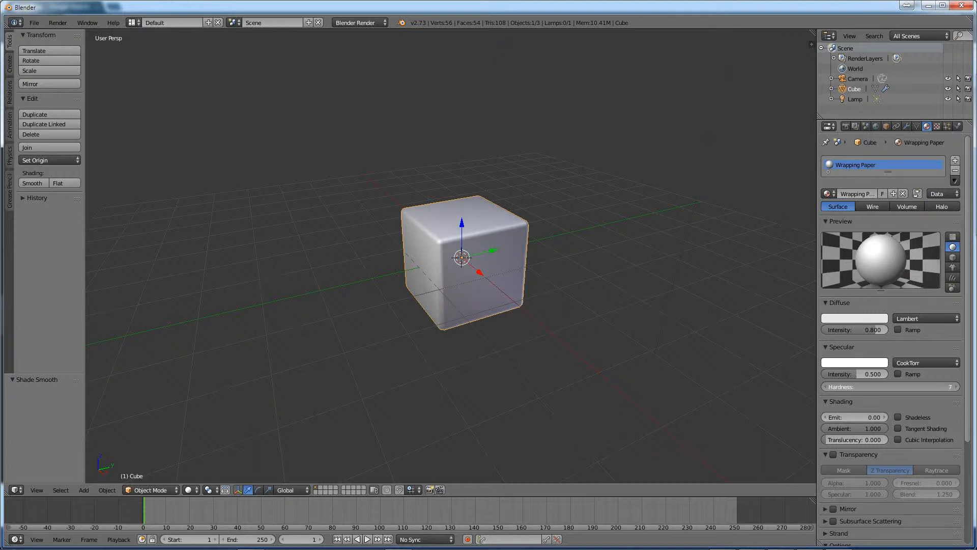
{"action": "left_click_drag", "start_coordinate": [863, 387], "coordinate": [861, 387]}
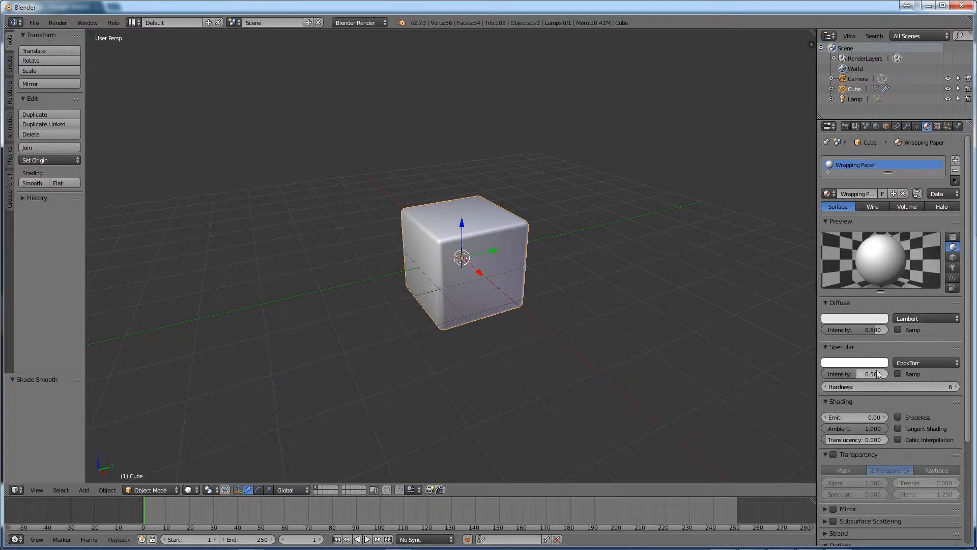
{"action": "left_click_drag", "start_coordinate": [855, 374], "coordinate": [837, 374]}
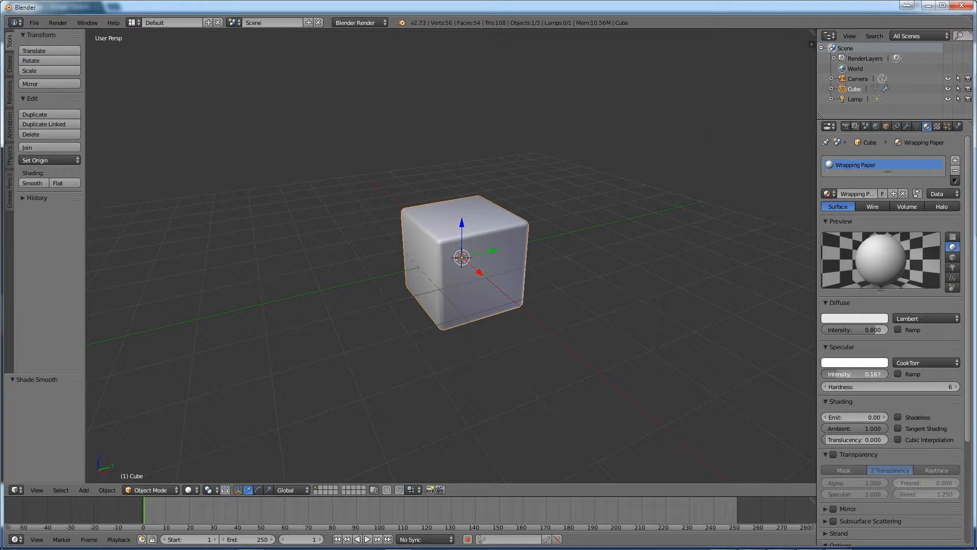
{"action": "left_click_drag", "start_coordinate": [837, 373], "coordinate": [834, 374]}
Step: Check how shiny the wrapping paper looks in the Chrome reference photo, and return to Blender
{"action": "key", "text": "alt+Tab"}
{"action": "key", "text": "alt+Tab"}
{"action": "key", "text": "alt+Tab"}
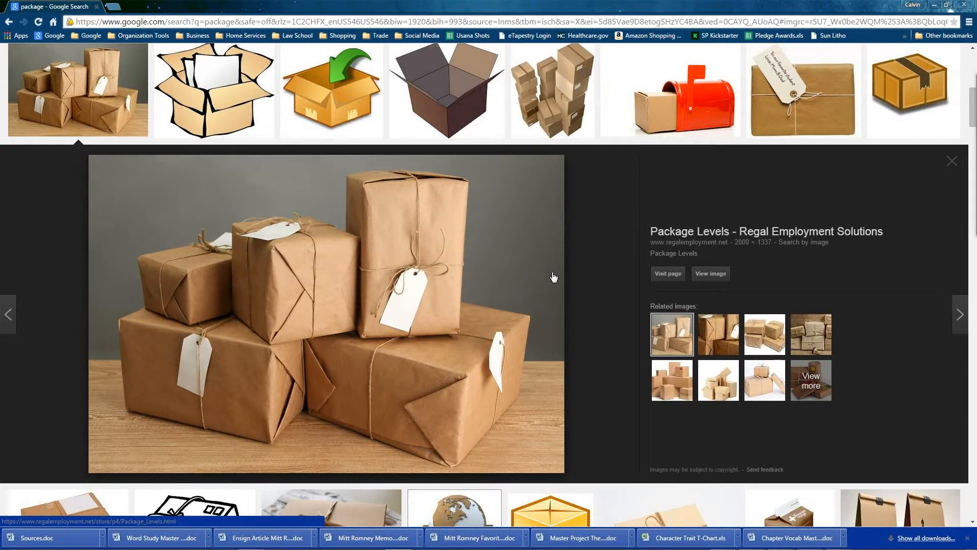
{"action": "key", "text": "alt+Tab"}
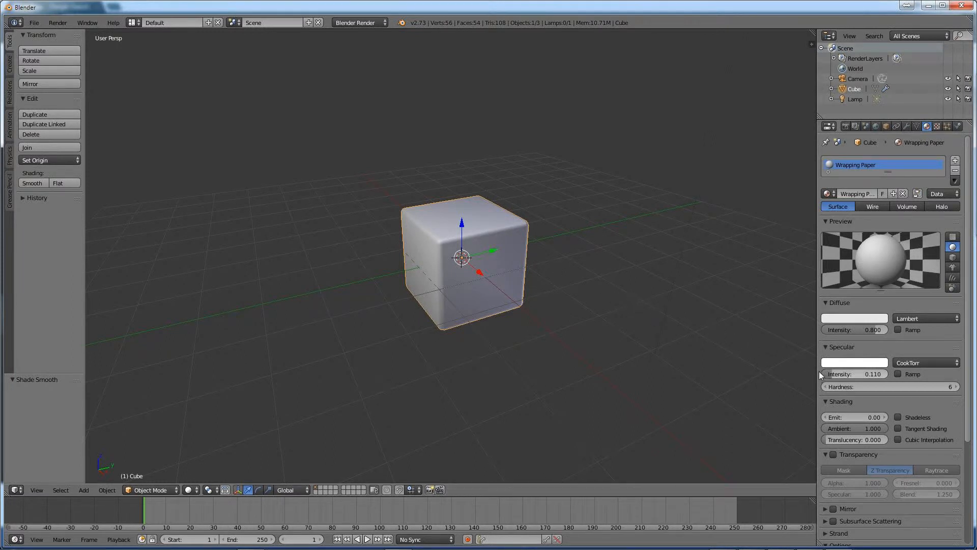
Step: Set the type of the material's Tex texture to Image or Movie and preview both texture and material
{"action": "left_click", "coordinate": [937, 127]}
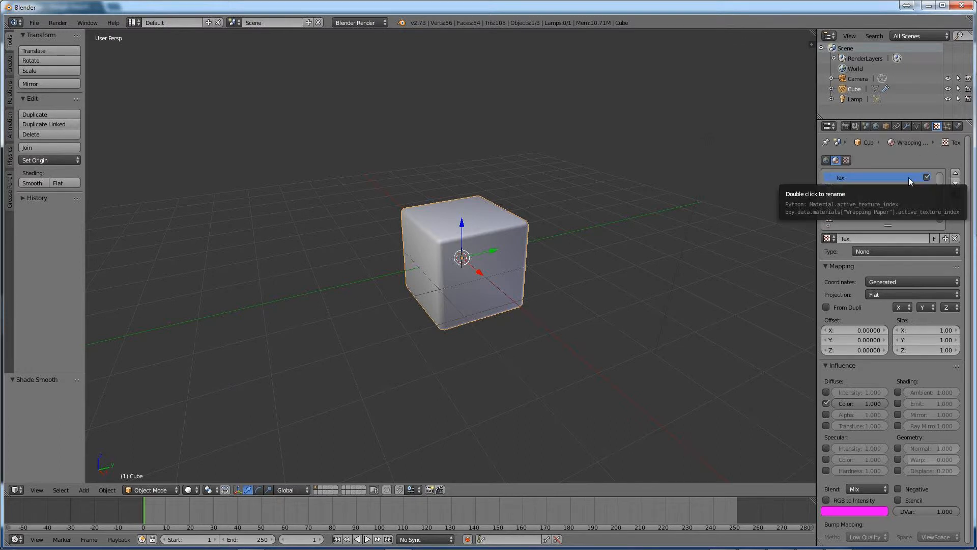
{"action": "left_click", "coordinate": [888, 252]}
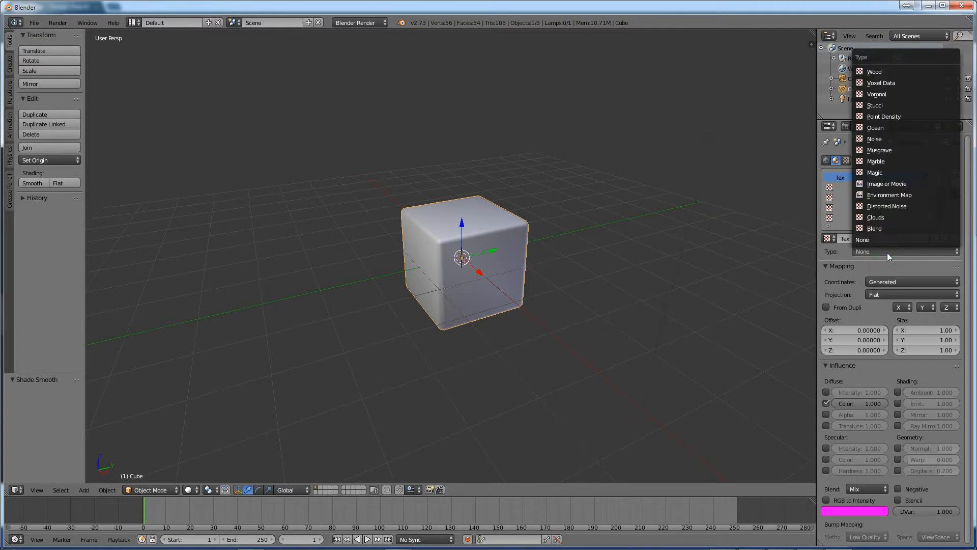
{"action": "left_click", "coordinate": [884, 183]}
{"action": "left_click", "coordinate": [930, 346]}
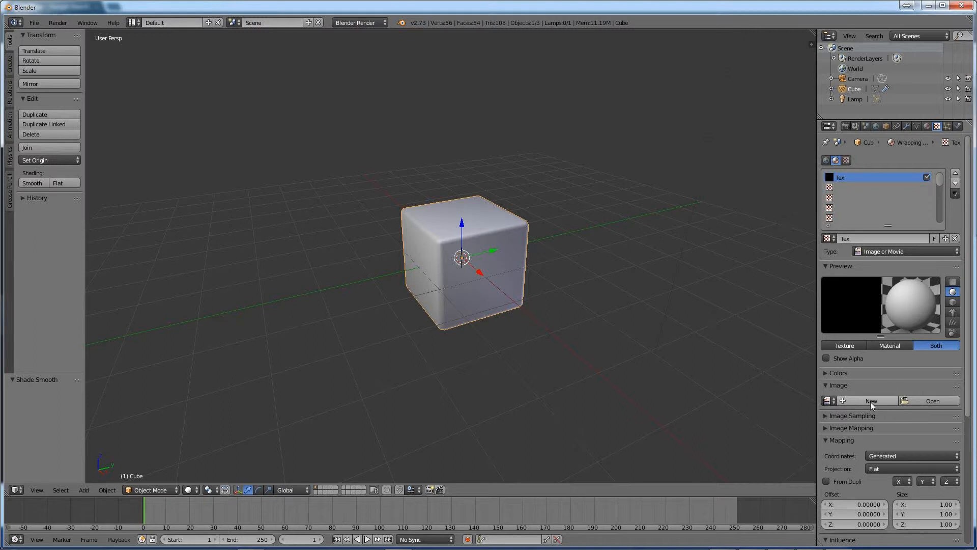
Step: Load Package Paper 1.jpg from the Images folder as the image for the Tex texture
{"action": "left_click", "coordinate": [933, 402]}
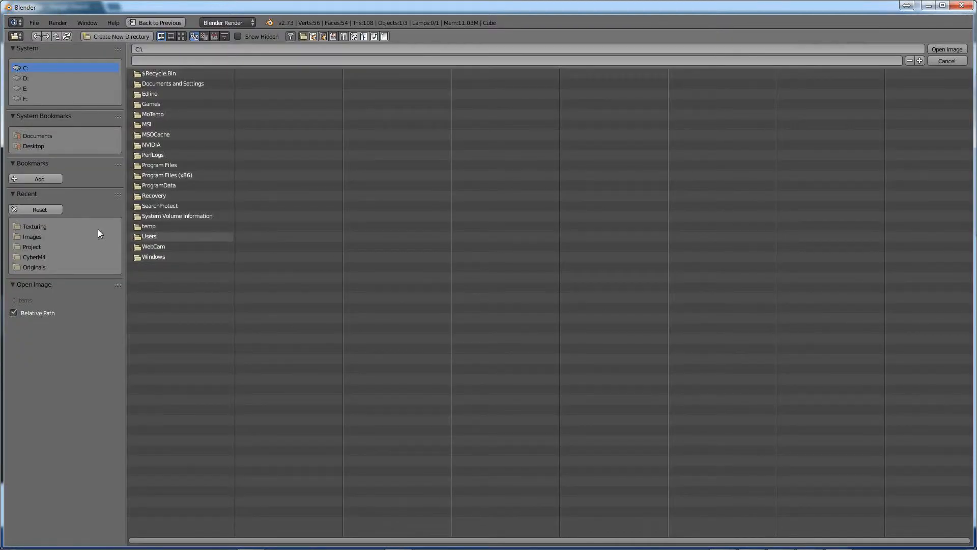
{"action": "left_click", "coordinate": [34, 237]}
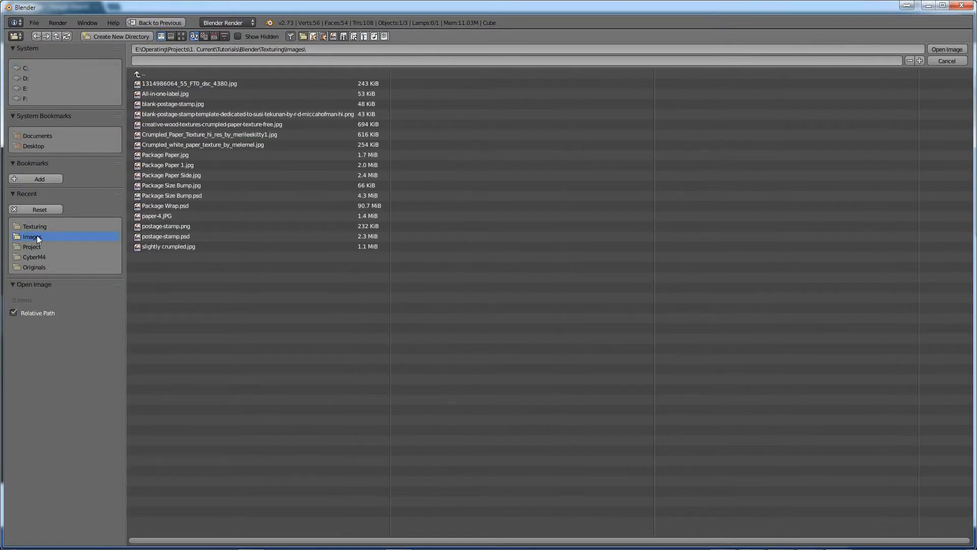
{"action": "left_click", "coordinate": [181, 36]}
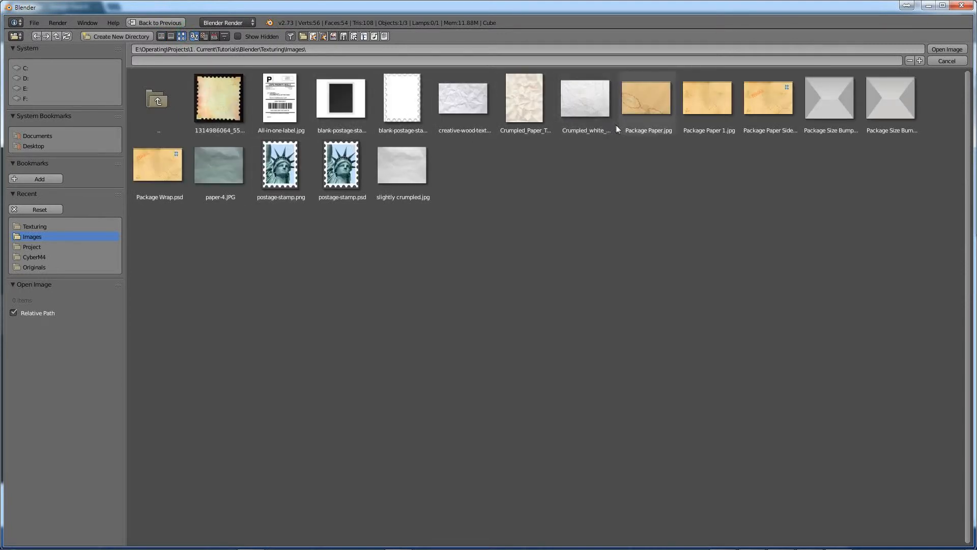
{"action": "left_click", "coordinate": [706, 127]}
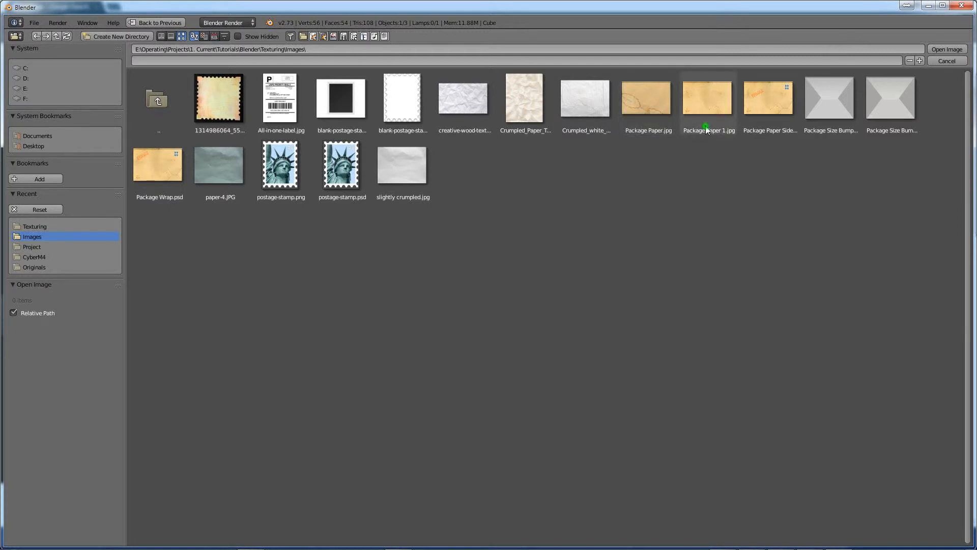
{"action": "left_click", "coordinate": [948, 48]}
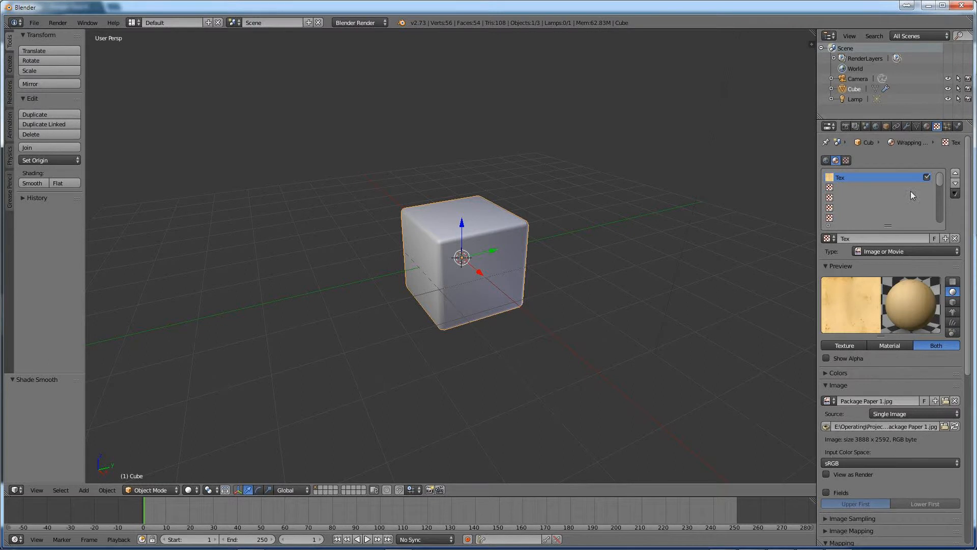
Step: Render the cube to check the paper texture, and return to the 3D view
{"action": "left_click_drag", "start_coordinate": [968, 261], "coordinate": [973, 359]}
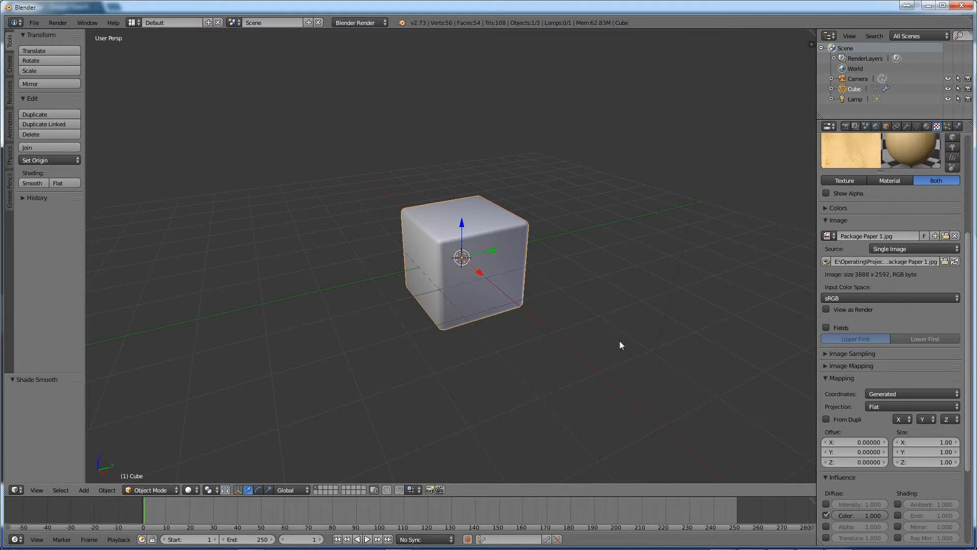
{"action": "key", "text": "F12"}
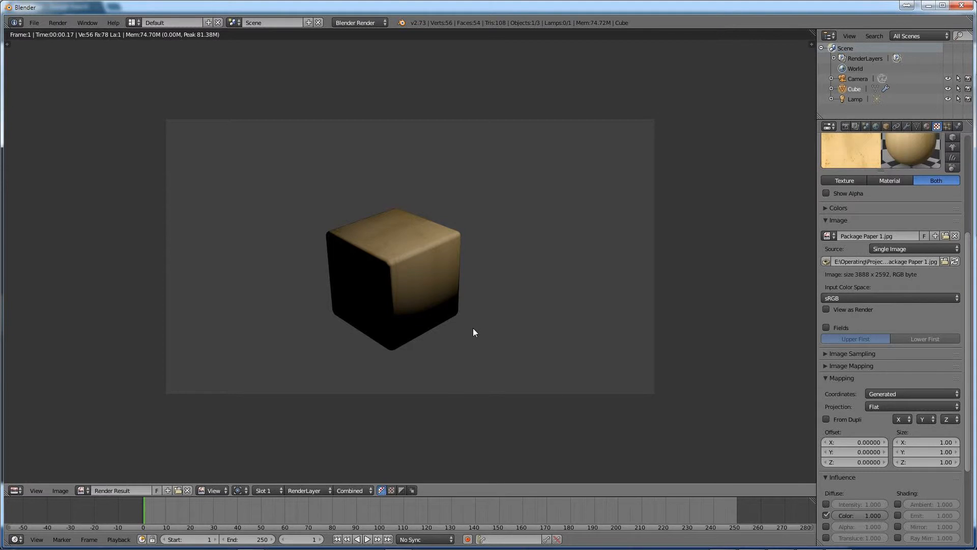
{"action": "key", "text": "Escape"}
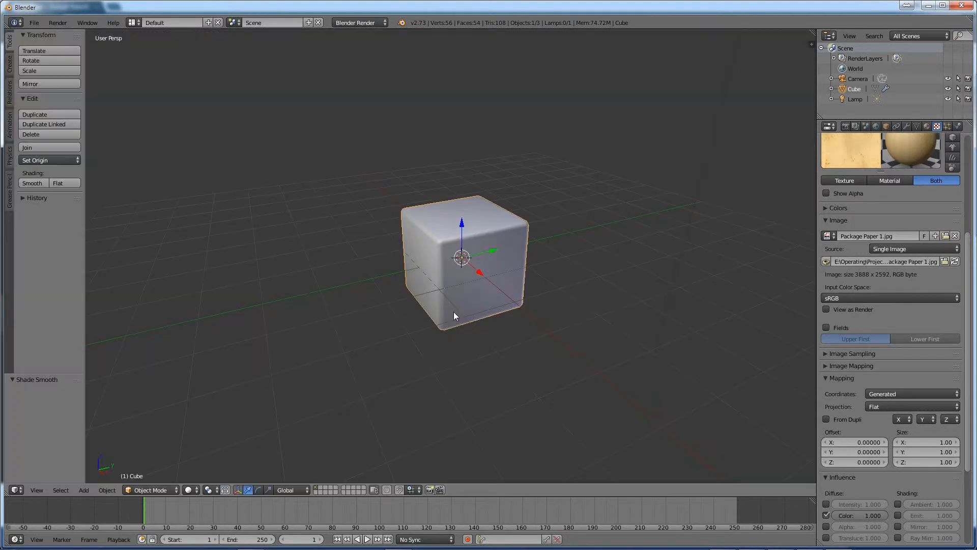
Step: Duplicate the lamp twice along the X axis, offsetting the first copy about -17.1 and the second about 7.8
{"action": "right_click", "coordinate": [652, 65]}
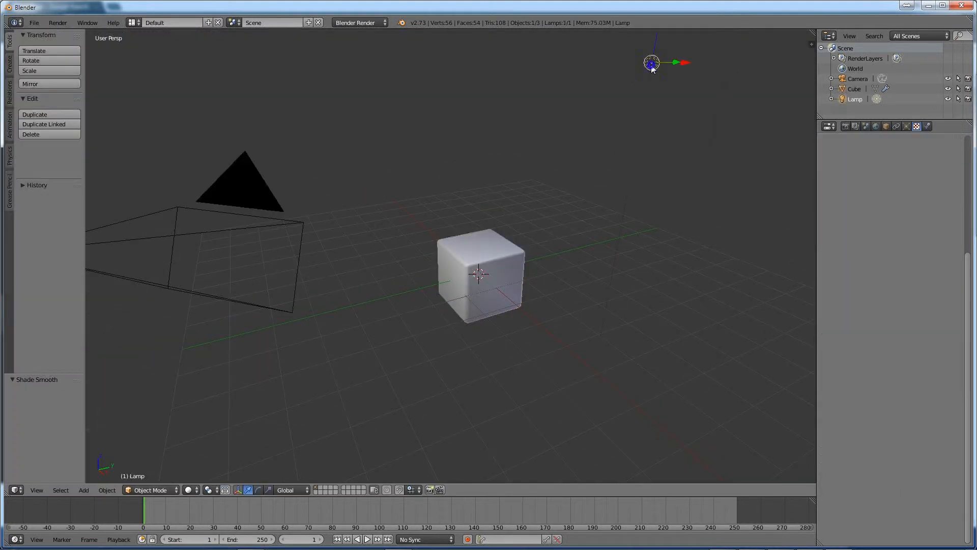
{"action": "key", "text": "shift+d"}
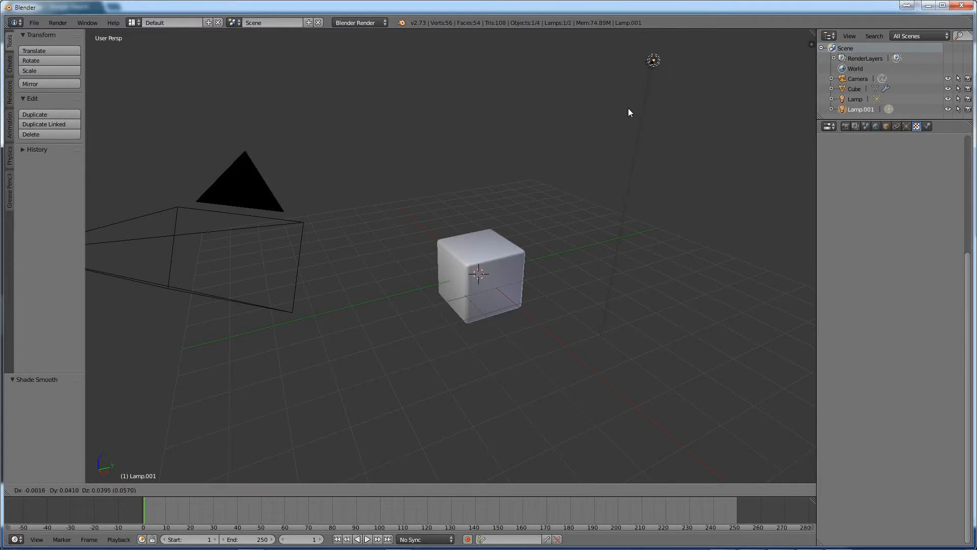
{"action": "left_click", "coordinate": [628, 108]}
{"action": "left_click_drag", "start_coordinate": [688, 61], "coordinate": [412, 99]}
{"action": "middle_click_drag", "start_coordinate": [412, 100], "coordinate": [393, 131]}
{"action": "key", "text": "shift+d"}
{"action": "key", "text": "x"}
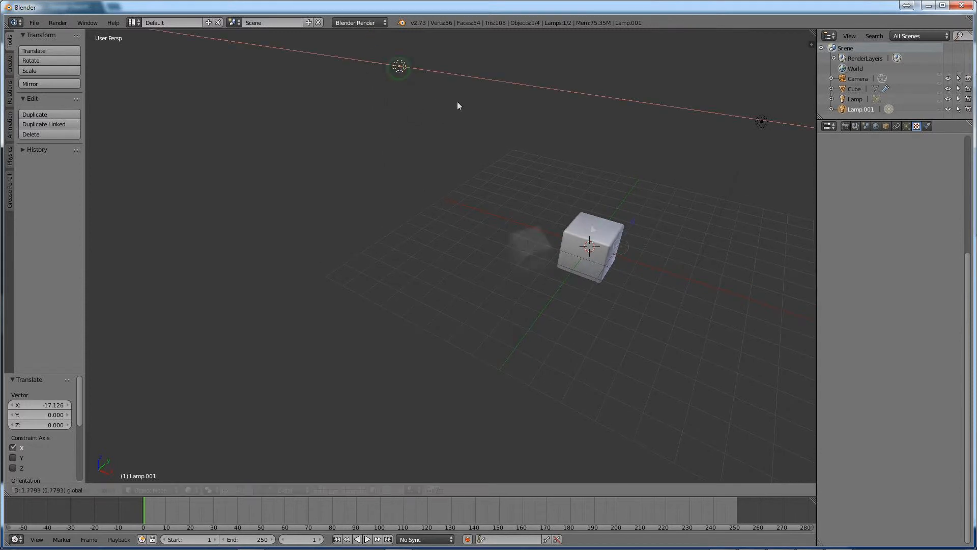
{"action": "left_click", "coordinate": [497, 124]}
{"action": "middle_click_drag", "start_coordinate": [497, 125], "coordinate": [564, 179]}
Step: In camera view, lock the camera to the view, move it closer until the cube nearly fills the frame, and unlock it
{"action": "key", "text": "KP_0"}
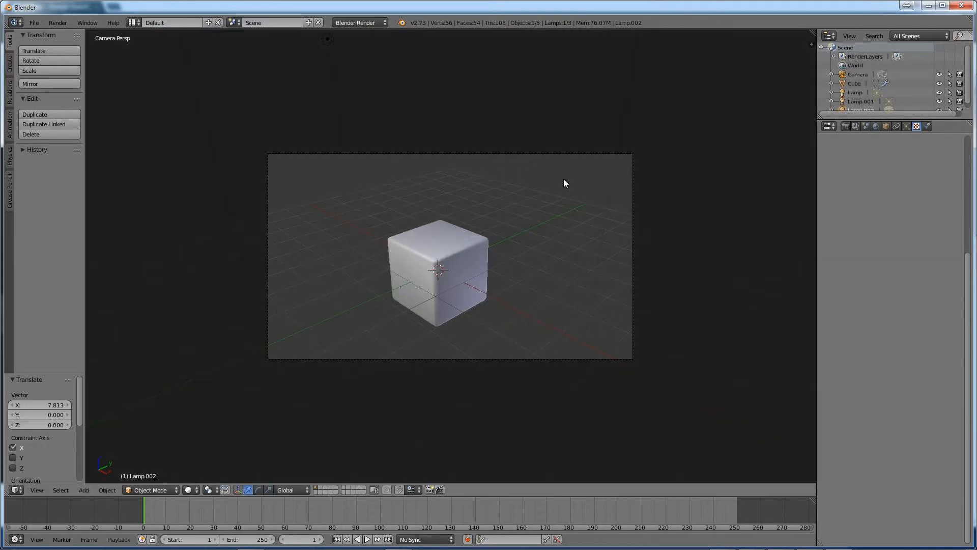
{"action": "right_click", "coordinate": [537, 153]}
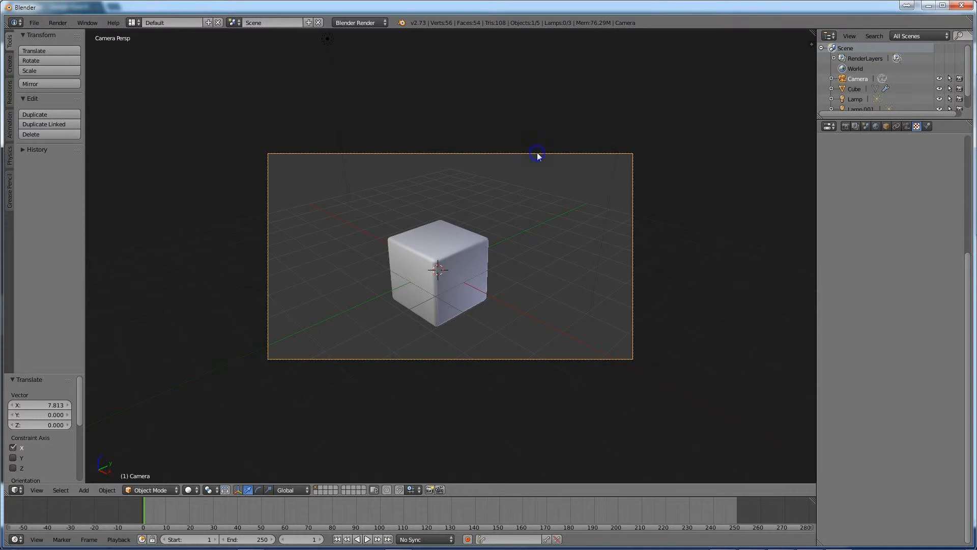
{"action": "left_click", "coordinate": [811, 44]}
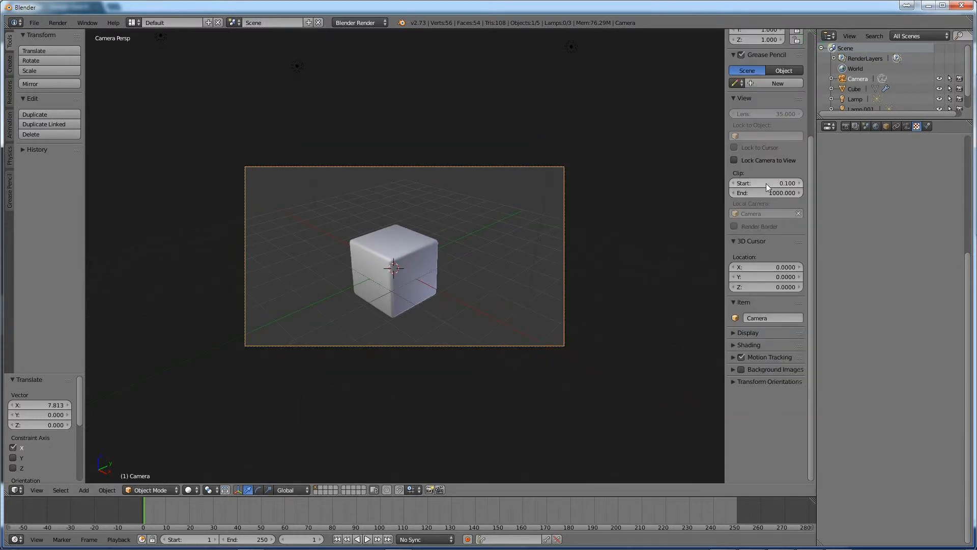
{"action": "scroll", "coordinate": [764, 179], "scroll_direction": "up", "scroll_amount": 2}
{"action": "left_click", "coordinate": [734, 201]}
{"action": "scroll", "coordinate": [400, 294], "scroll_direction": "up", "scroll_amount": 3}
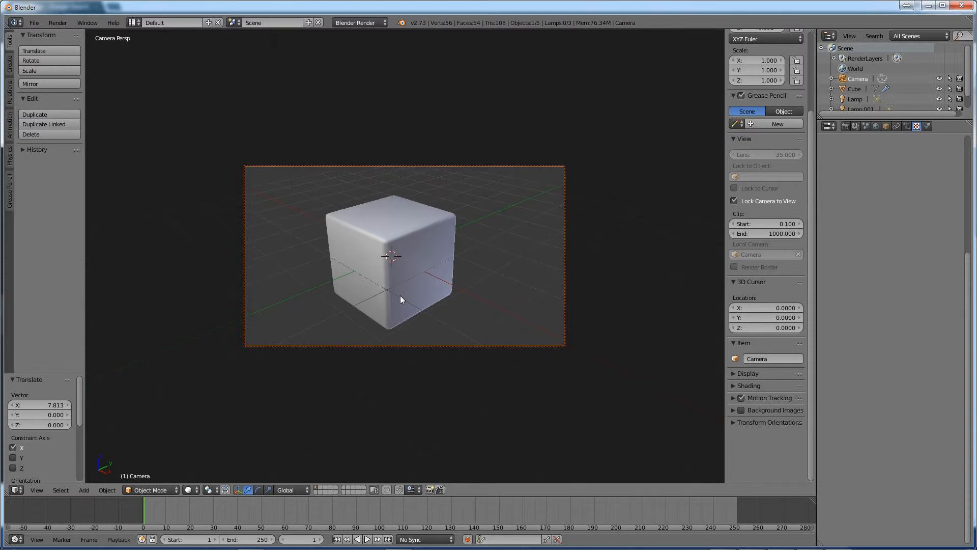
{"action": "mouse_move", "coordinate": [403, 294]}
{"action": "middle_mouse_down"}
{"action": "mouse_move", "coordinate": [445, 287]}
{"action": "mouse_move", "coordinate": [417, 288]}
{"action": "middle_mouse_up"}
{"action": "scroll", "coordinate": [417, 288], "scroll_direction": "up", "scroll_amount": 2}
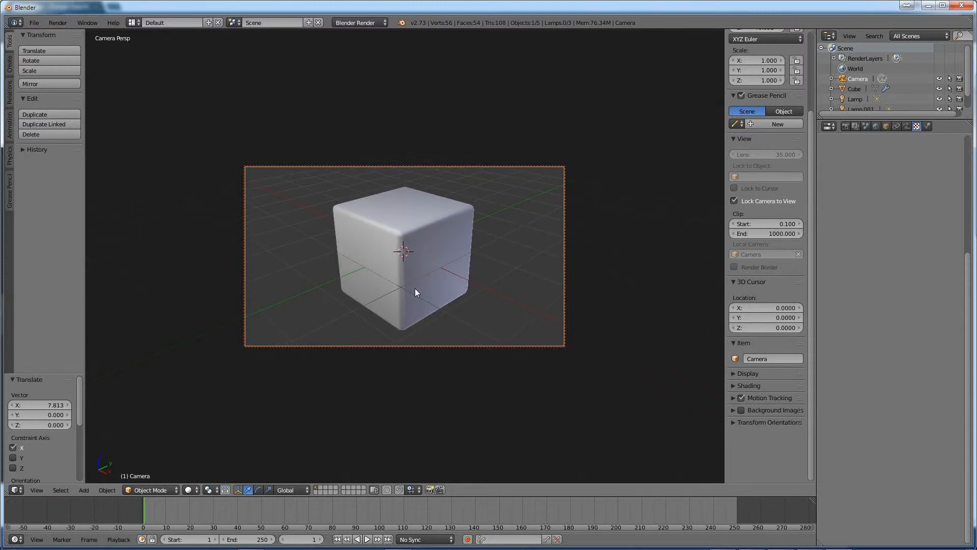
{"action": "middle_click_drag", "start_coordinate": [411, 287], "coordinate": [426, 282]}
{"action": "left_click", "coordinate": [735, 201]}
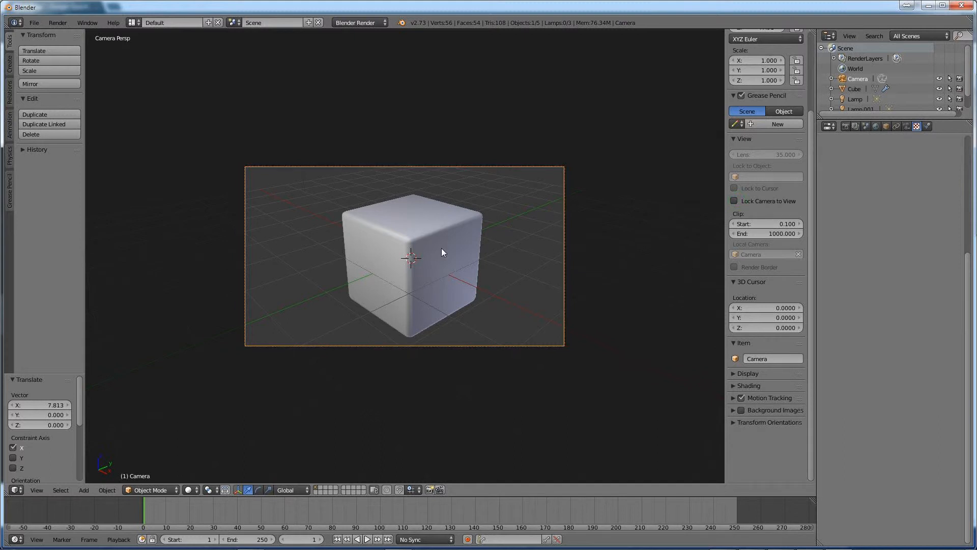
Step: Render the closer camera framing to check the lighting and texture, and return to the 3D view
{"action": "key", "text": "F12"}
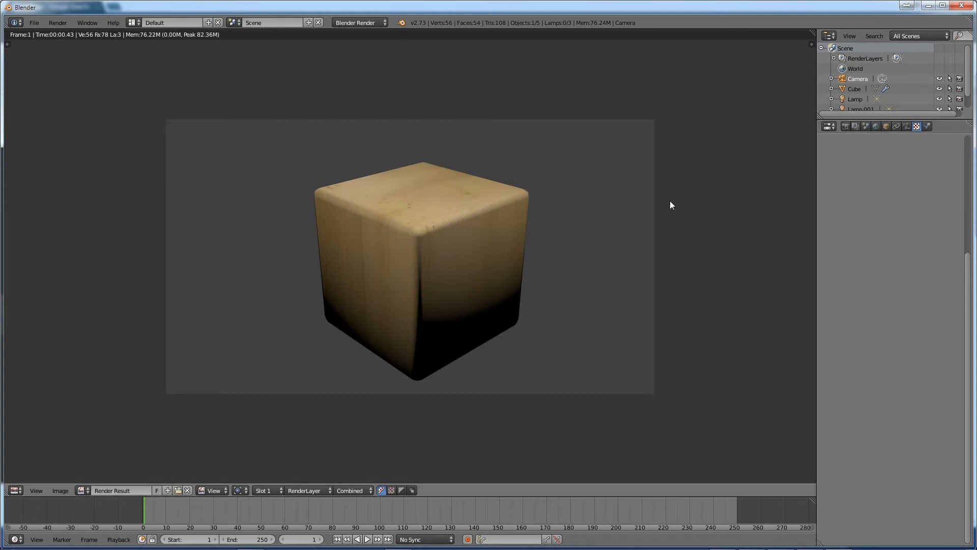
{"action": "key", "text": "Escape"}
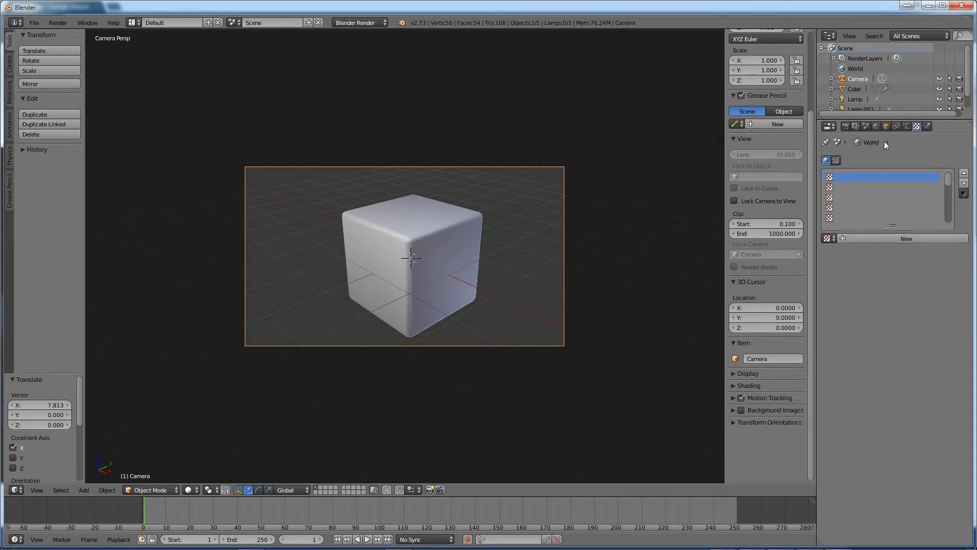
Step: Set the texture projection of the cube's Wrapping Paper material to Cube and check it in a test render
{"action": "right_click", "coordinate": [436, 224]}
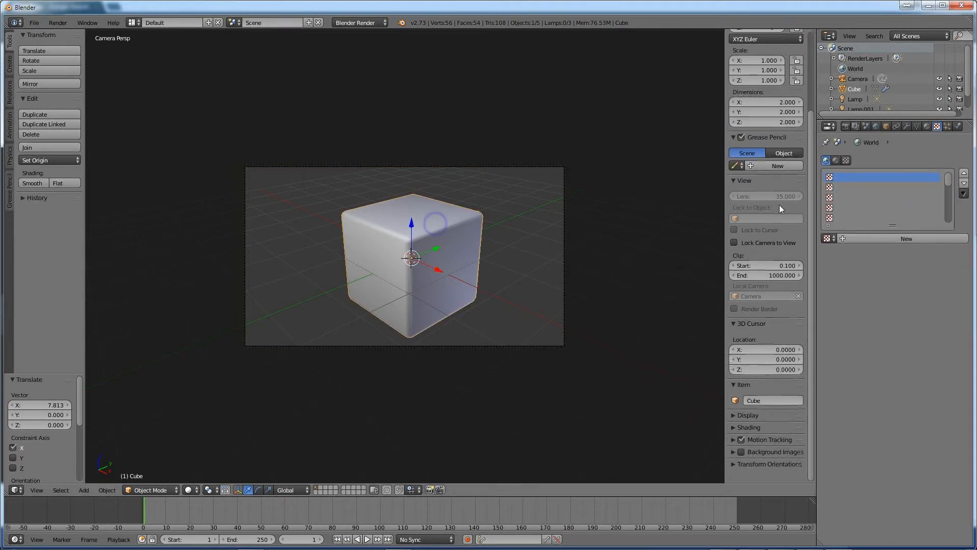
{"action": "left_click", "coordinate": [926, 126]}
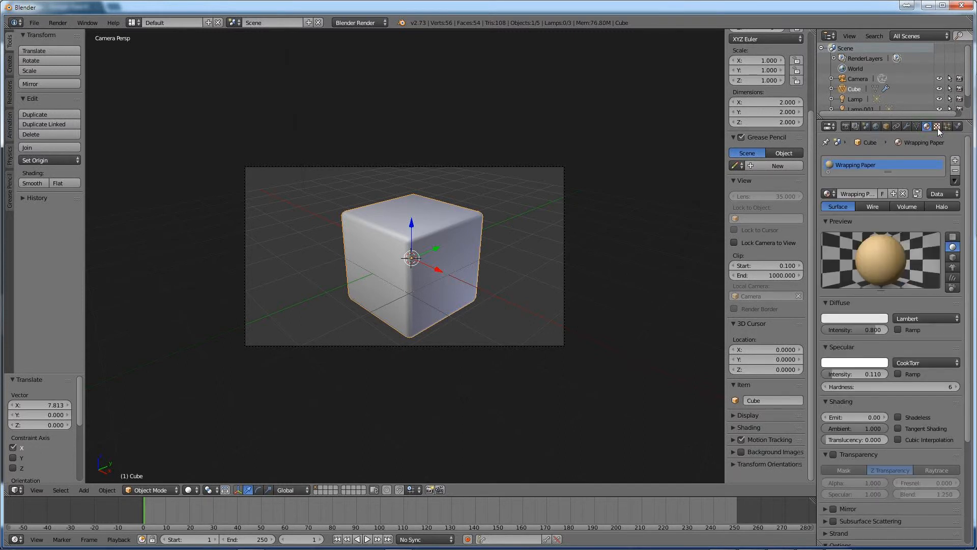
{"action": "left_click", "coordinate": [937, 127]}
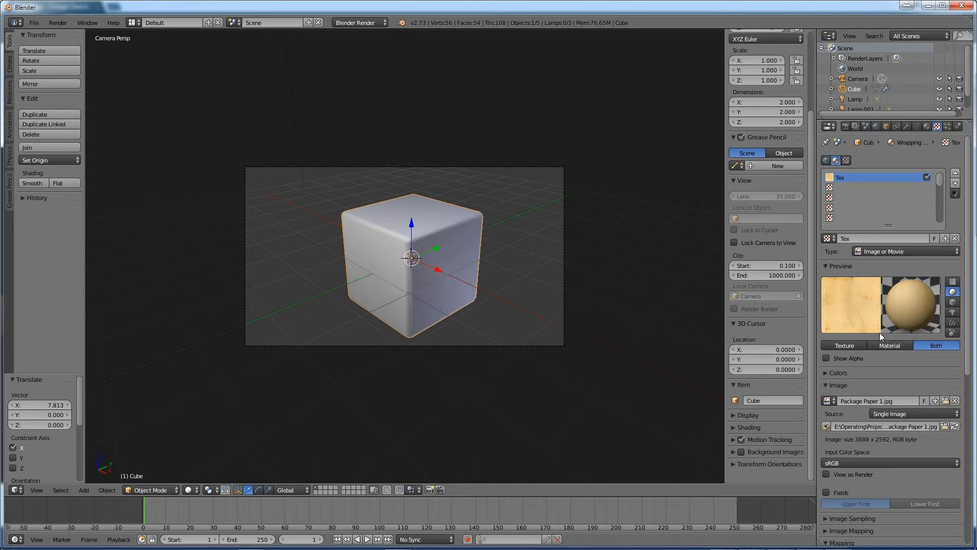
{"action": "scroll", "coordinate": [943, 316], "scroll_direction": "down", "scroll_amount": 10}
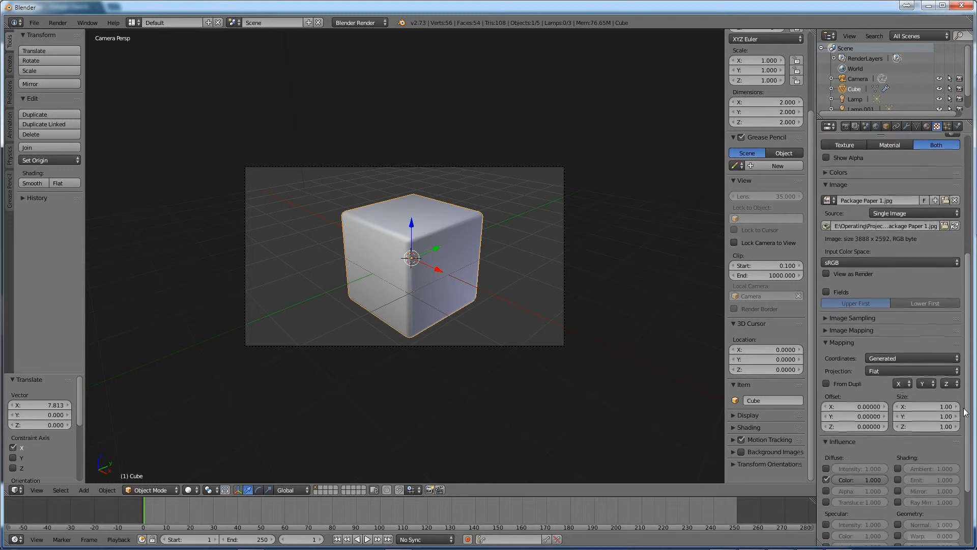
{"action": "left_click_drag", "start_coordinate": [966, 420], "coordinate": [965, 419]}
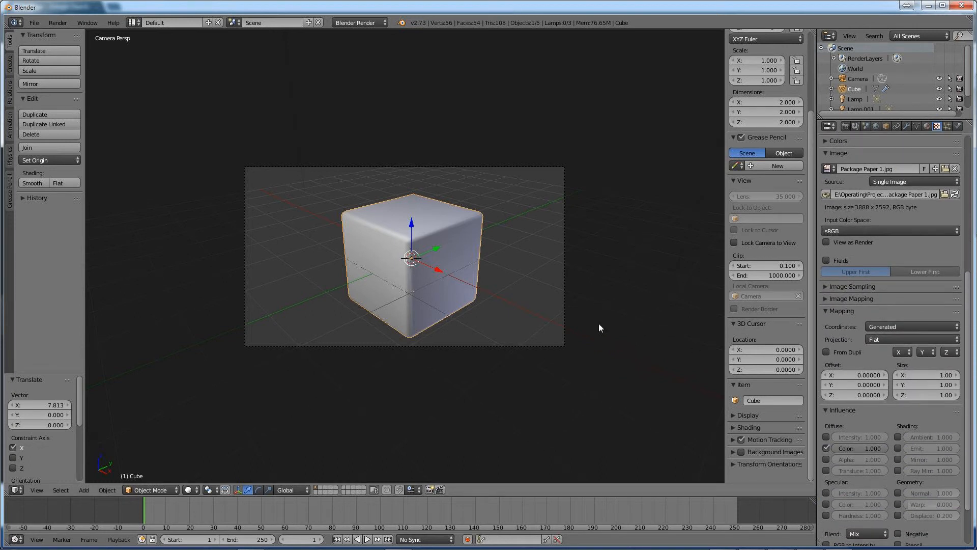
{"action": "left_click", "coordinate": [876, 326]}
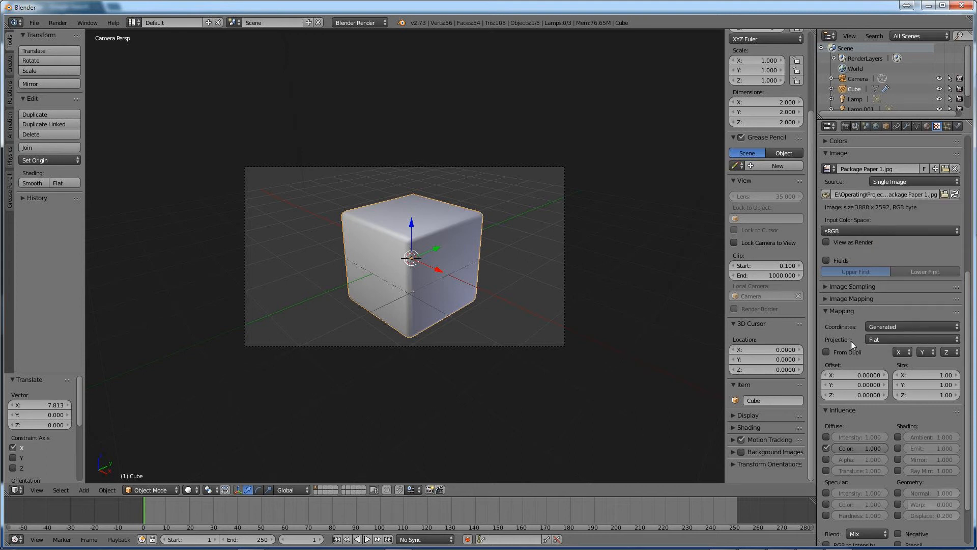
{"action": "left_click", "coordinate": [876, 328]}
{"action": "left_click", "coordinate": [877, 340]}
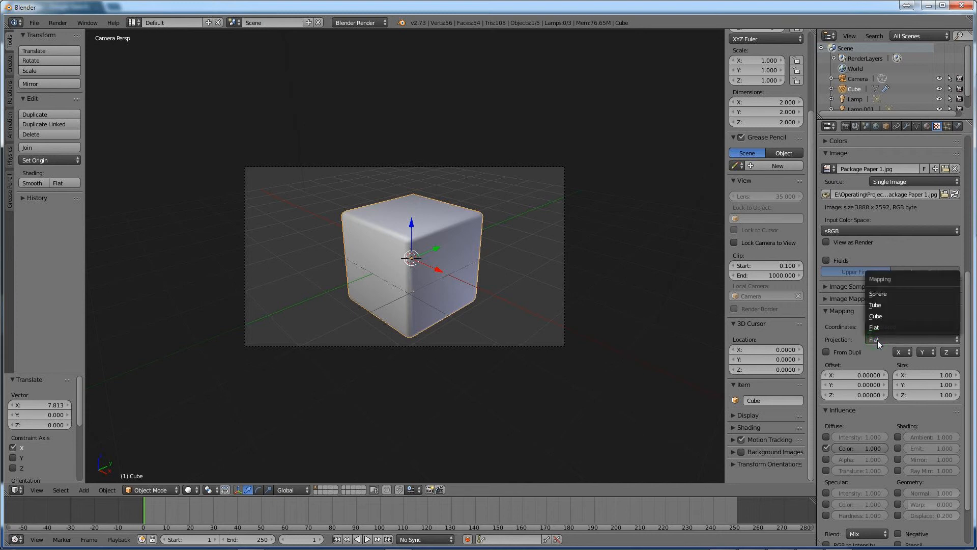
{"action": "left_click", "coordinate": [883, 314]}
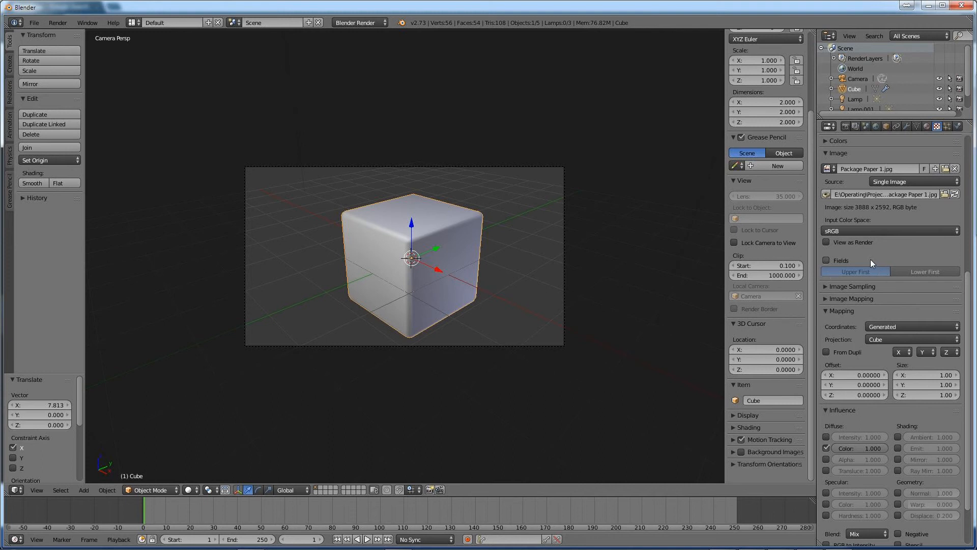
{"action": "key", "text": "F12"}
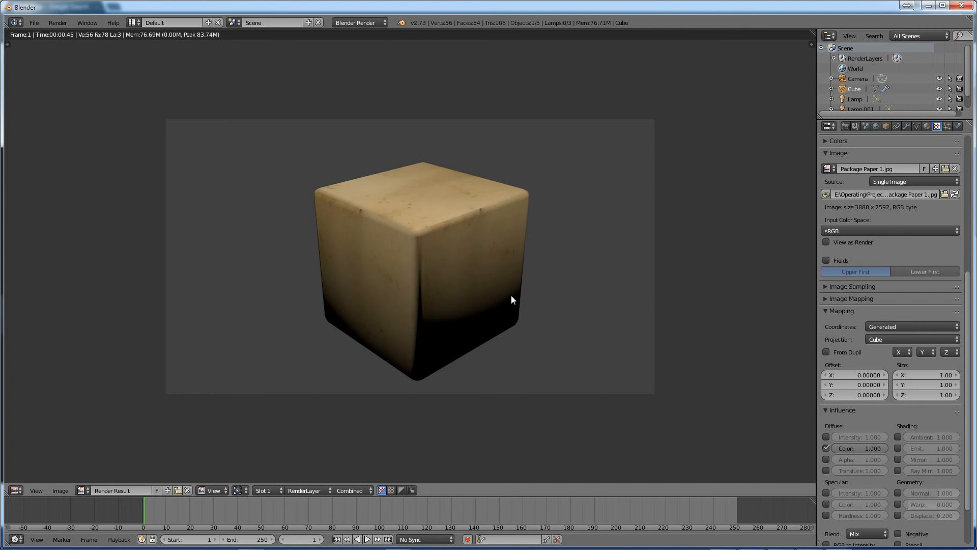
{"action": "key", "text": "Escape"}
Step: Add two more lamp copies around the cube, shifting the last one about 1.54 along Z, and render the scene
{"action": "scroll", "coordinate": [512, 288], "scroll_direction": "down", "scroll_amount": 3}
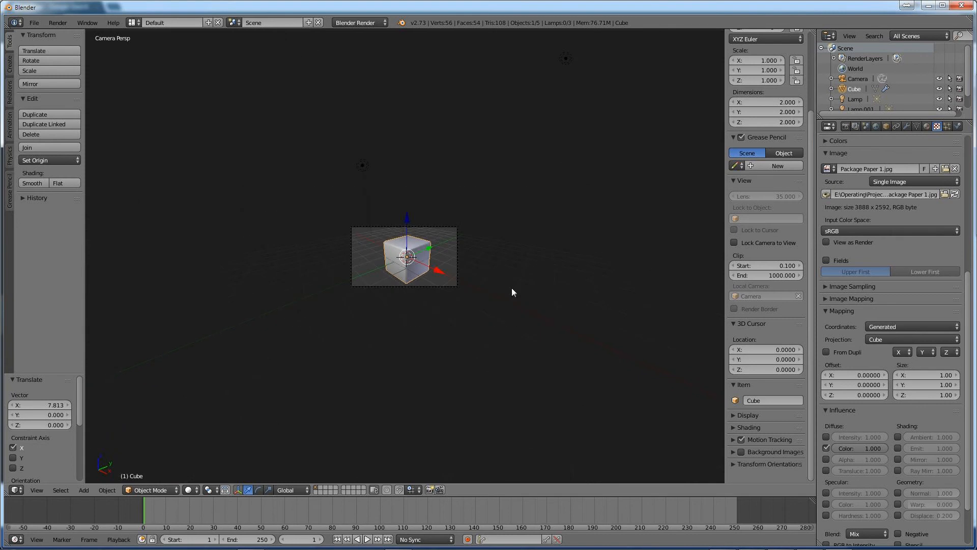
{"action": "scroll", "coordinate": [510, 286], "scroll_direction": "up", "scroll_amount": 3}
{"action": "mouse_move", "coordinate": [502, 278]}
{"action": "middle_mouse_down"}
{"action": "mouse_move", "coordinate": [487, 274]}
{"action": "mouse_move", "coordinate": [506, 283]}
{"action": "middle_mouse_up"}
{"action": "scroll", "coordinate": [505, 283], "scroll_direction": "down", "scroll_amount": 5}
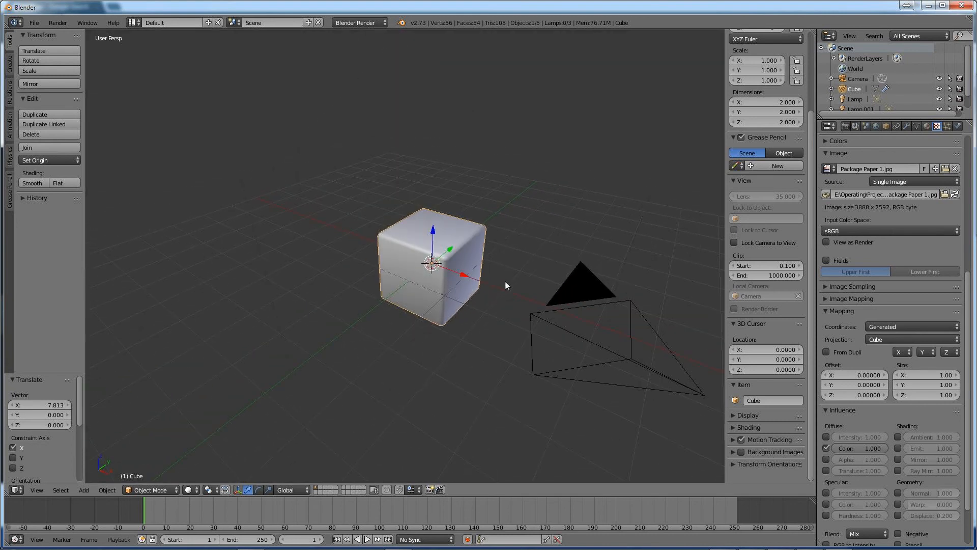
{"action": "right_click", "coordinate": [424, 186]}
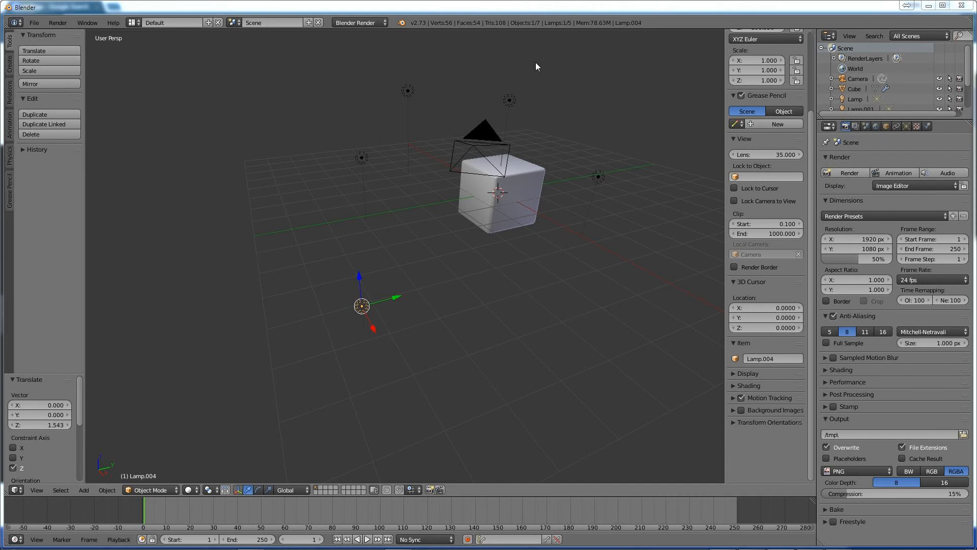
{"action": "key", "text": "F12"}
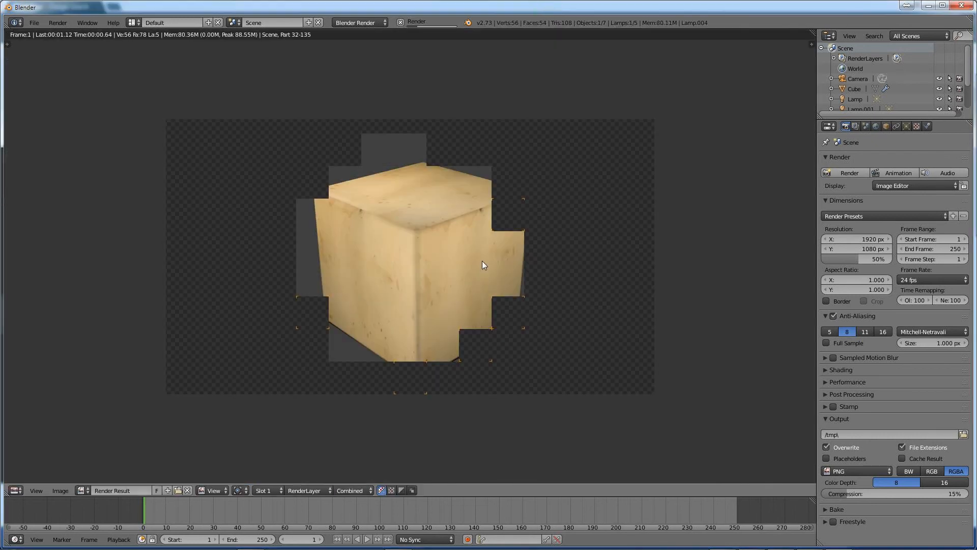
{"action": "middle_click_drag", "start_coordinate": [456, 284], "coordinate": [457, 283]}
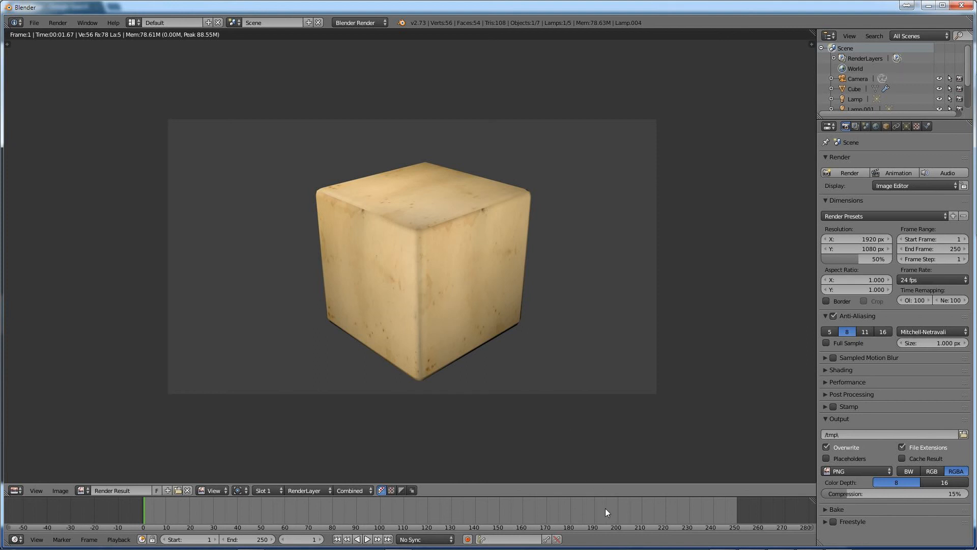
Step: Switch to Windows Photo Viewer and examine the finished package in USPS Package.png
{"action": "left_click", "coordinate": [810, 543]}
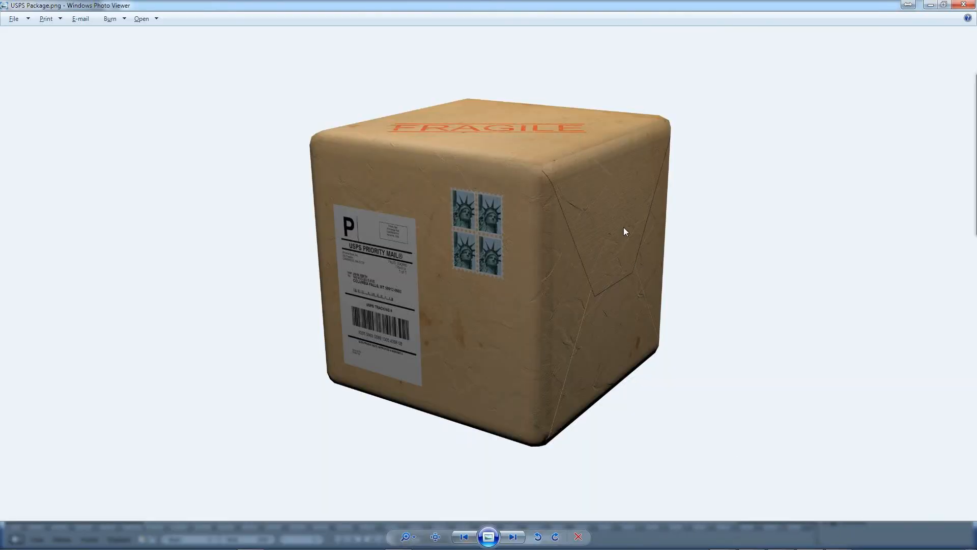